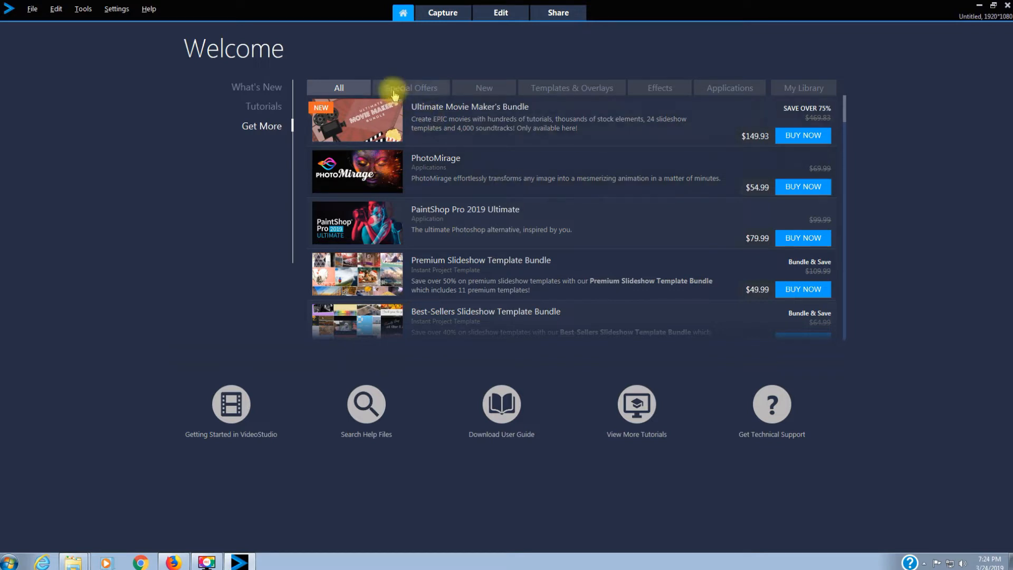
Step: Browse the New, Templates & Overlays, Effects, Applications and My Library categories of the Get More content
click(482, 89)
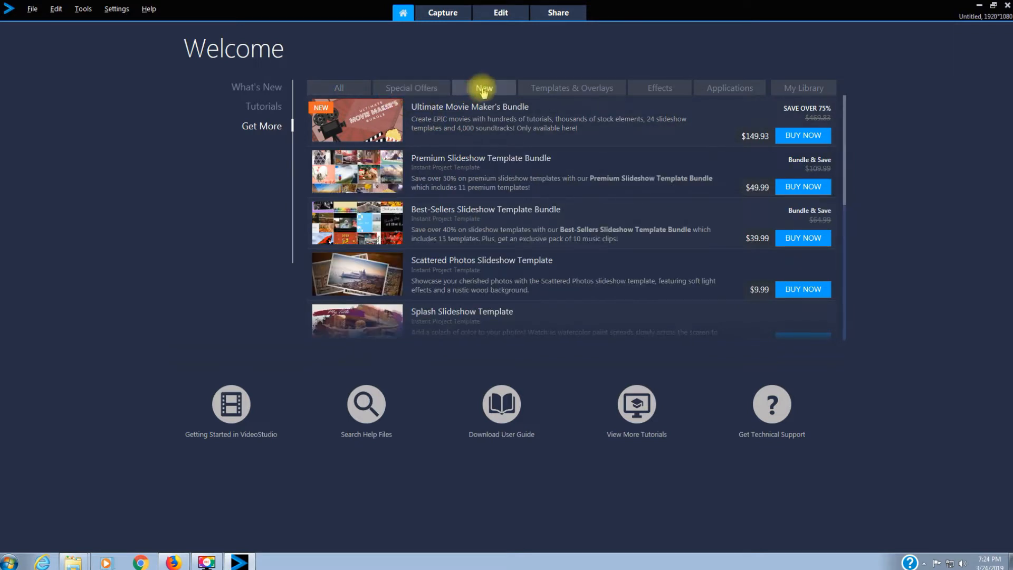
click(549, 87)
click(678, 88)
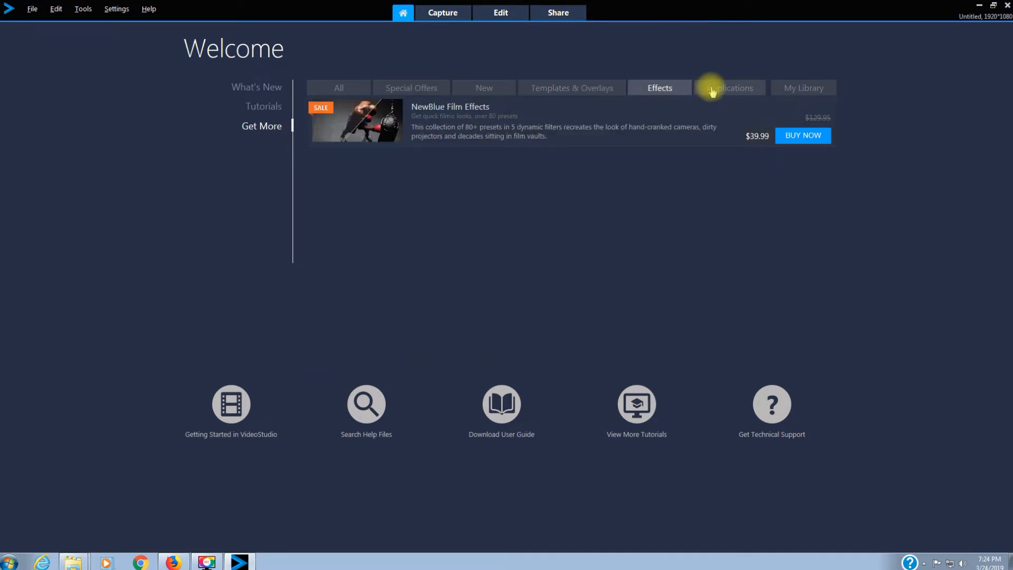
click(713, 88)
click(792, 90)
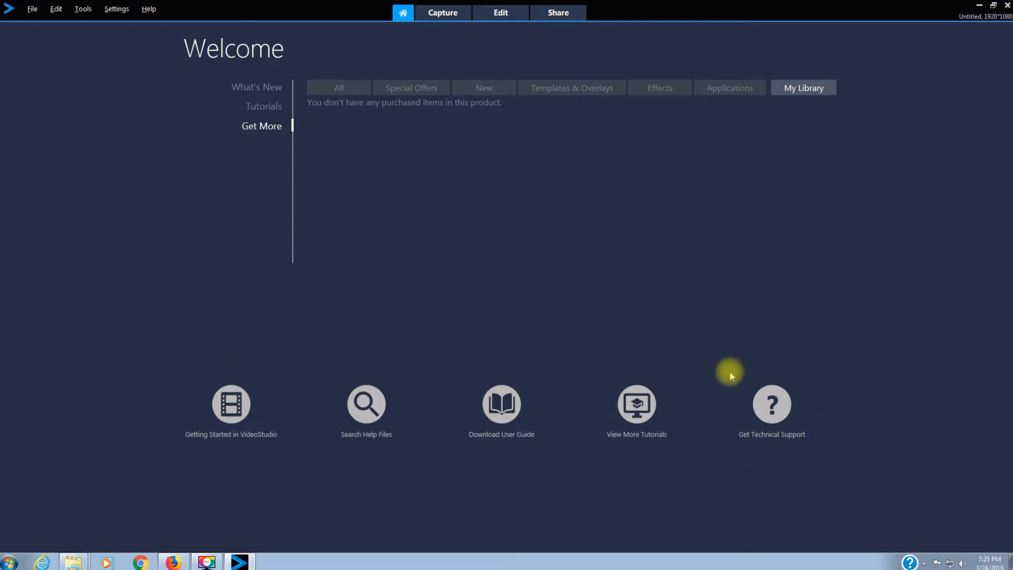
Step: Review the project commands, the general preferences and the help resources available from the Welcome workspace
click(33, 10)
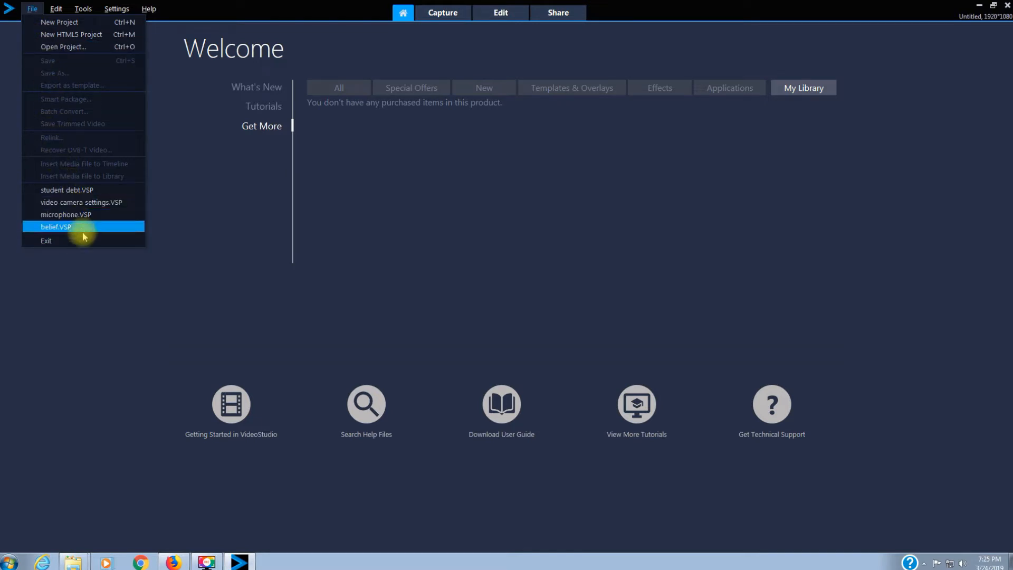
mouse_move(112, 9)
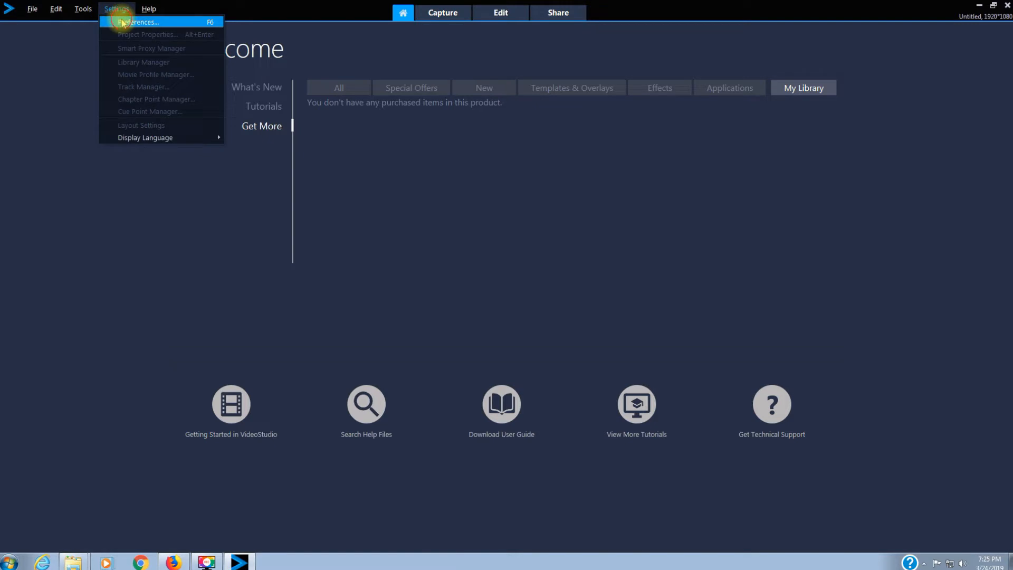
click(122, 23)
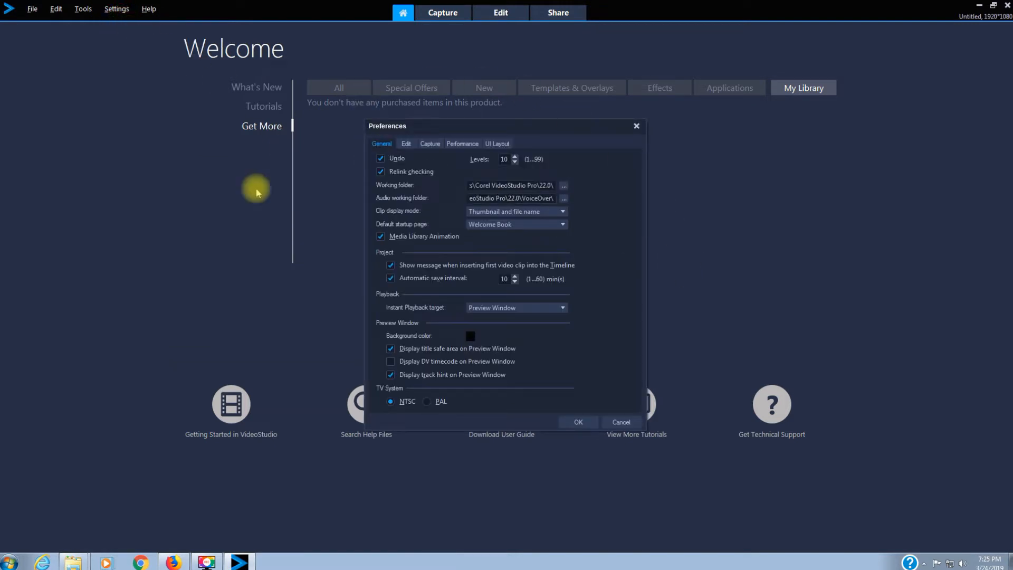
click(636, 126)
click(142, 9)
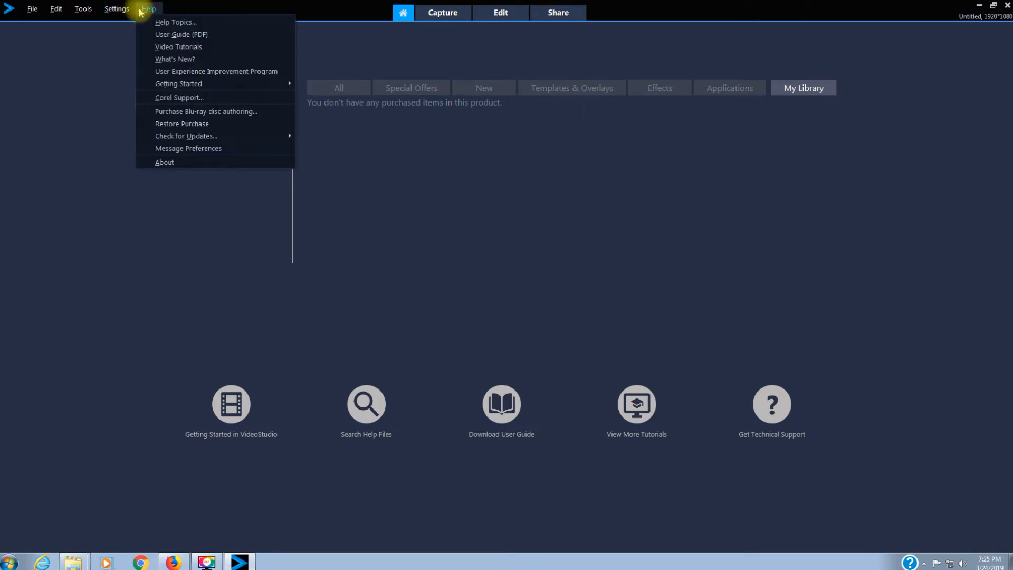
click(143, 14)
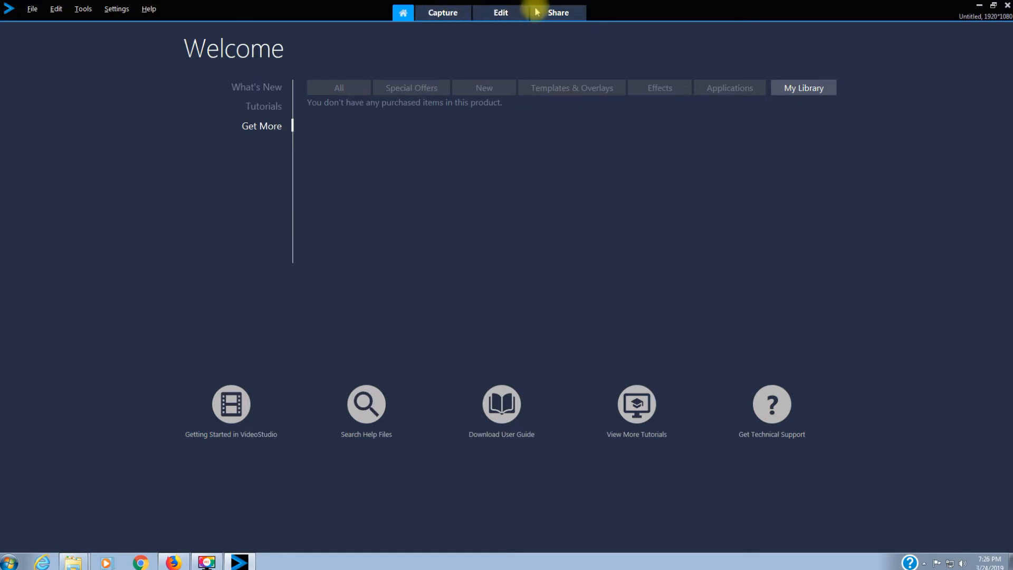
Step: View the capture options, and open the Edit workspace to examine its editing, settings and help commands
click(443, 14)
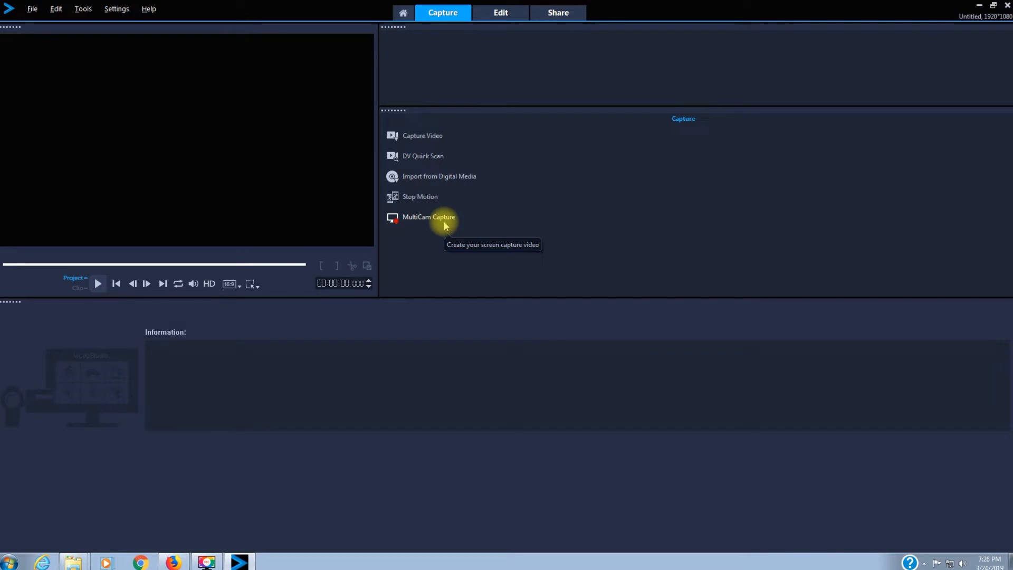
click(507, 13)
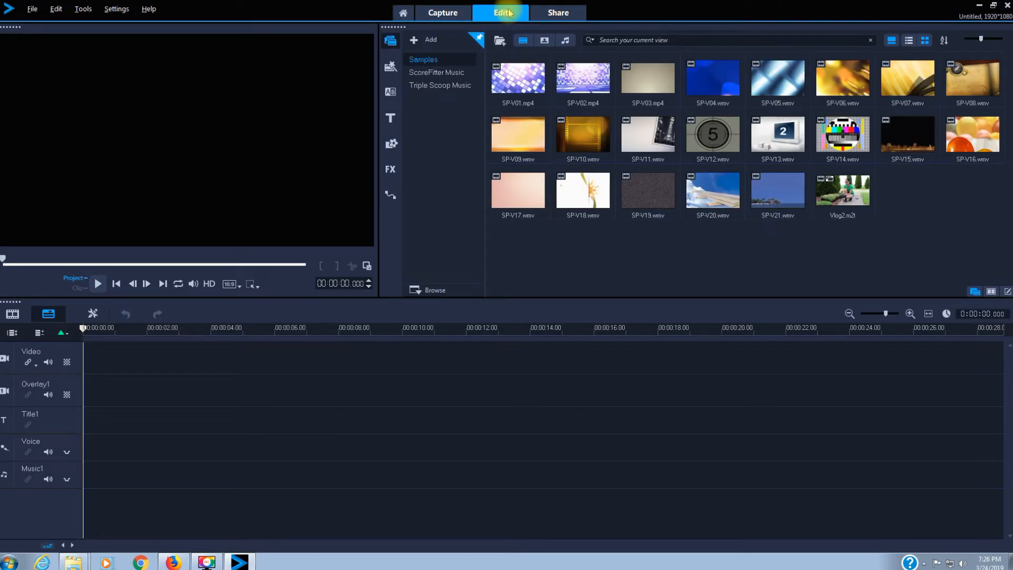
click(33, 9)
mouse_move(66, 9)
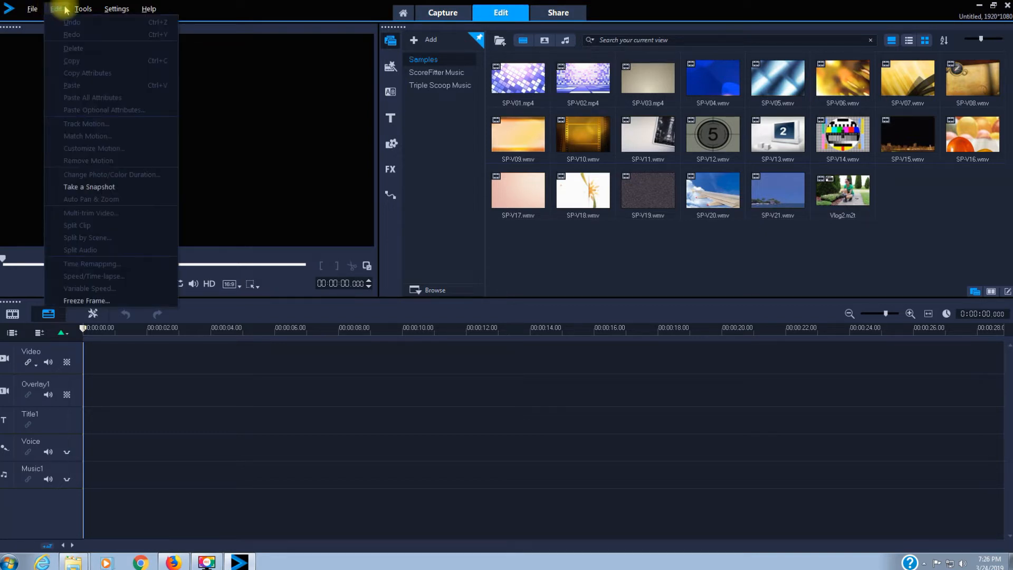
mouse_move(122, 14)
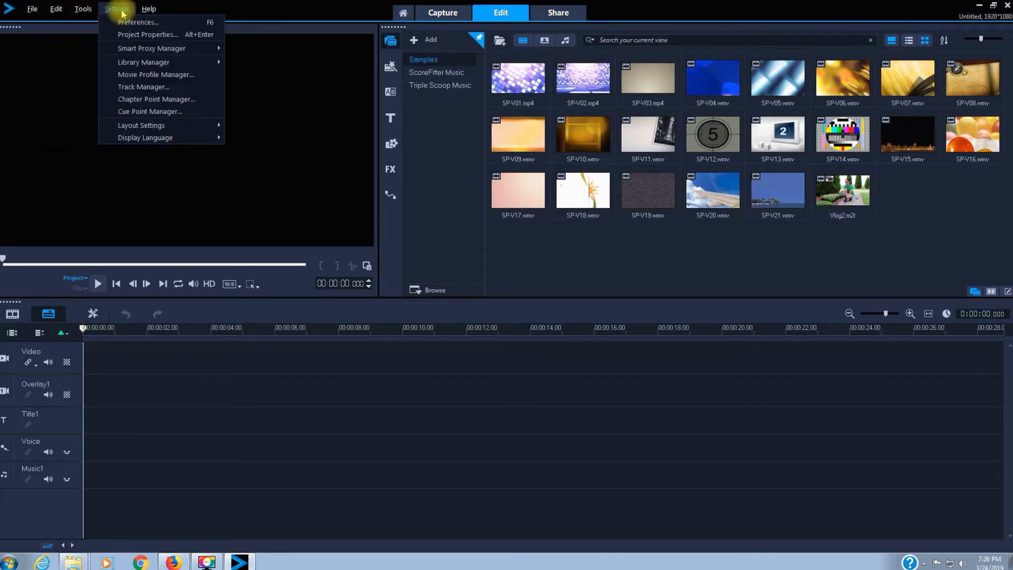
mouse_move(153, 14)
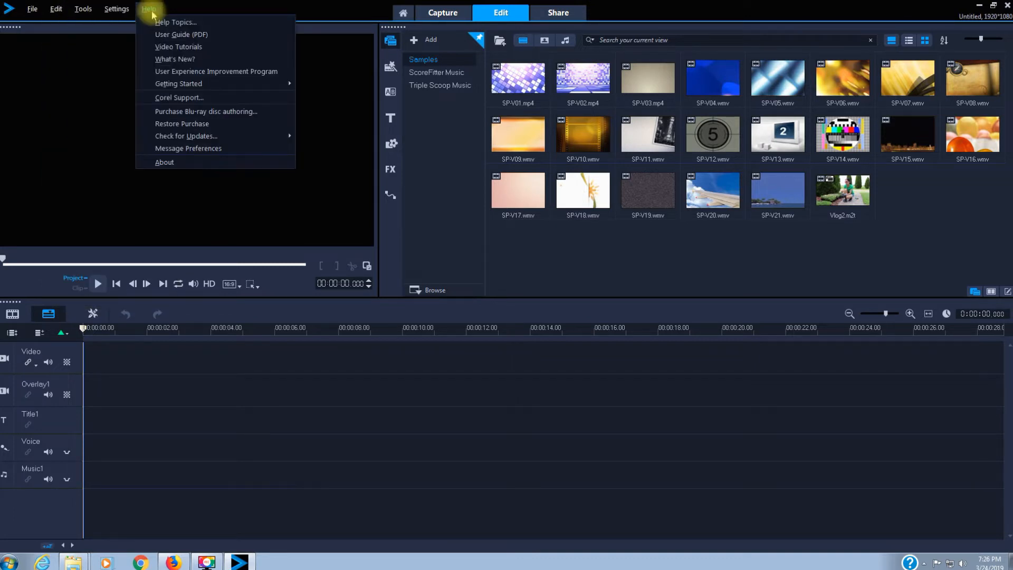
click(275, 167)
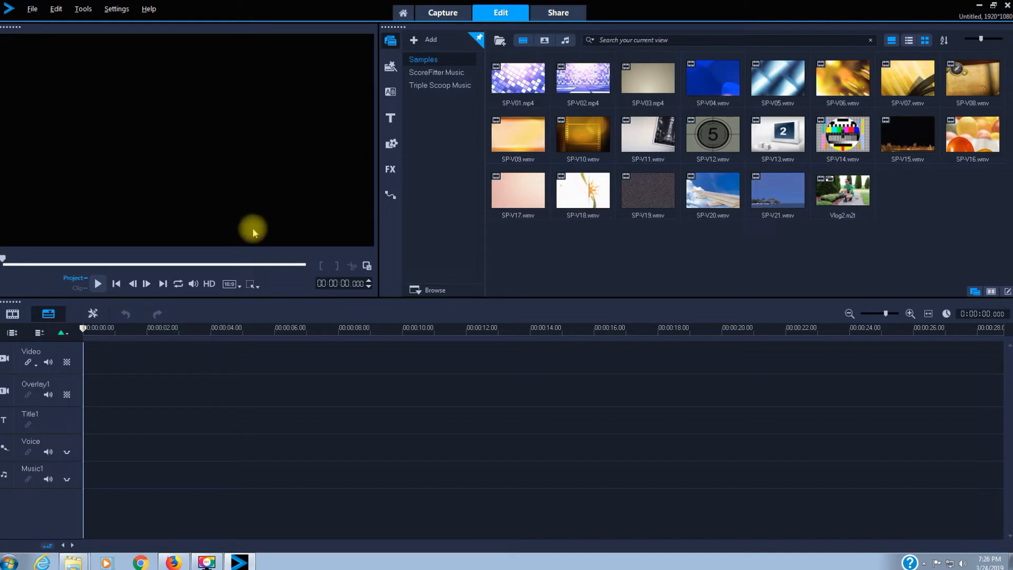
Step: Preview the sample clip Vlog2.m2t and scrub through it to about 00:03:13
click(821, 183)
click(136, 264)
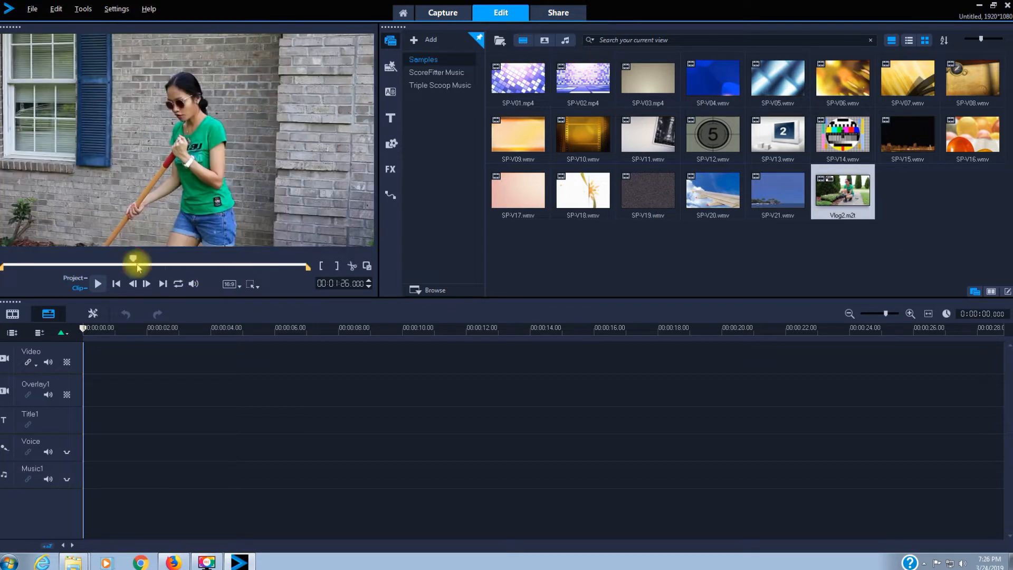
click(267, 265)
drag(267, 266, 297, 264)
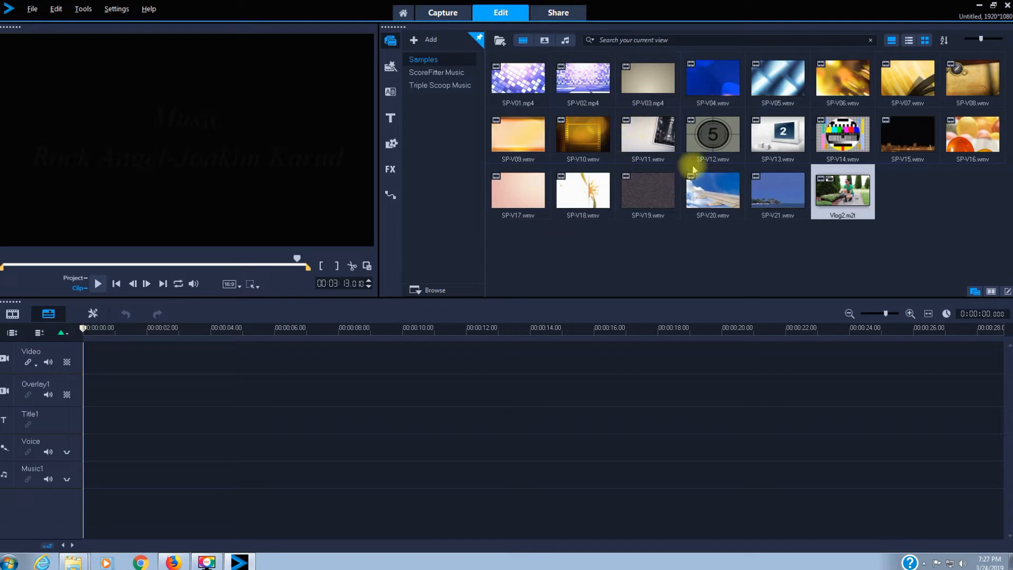
Step: Show photos alongside videos in the media library and add all available tools to the timeline toolbar
click(544, 39)
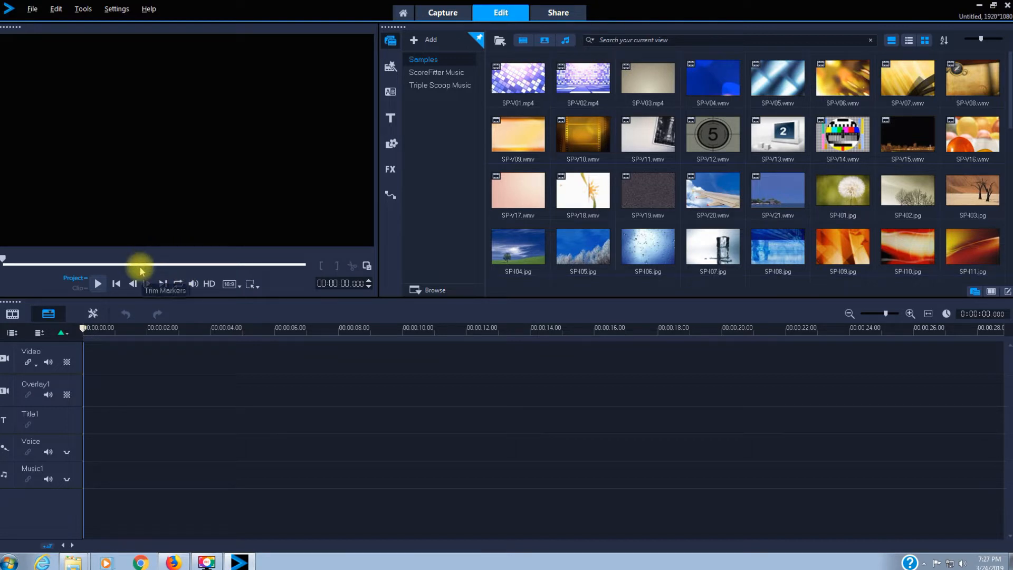
click(93, 314)
click(102, 335)
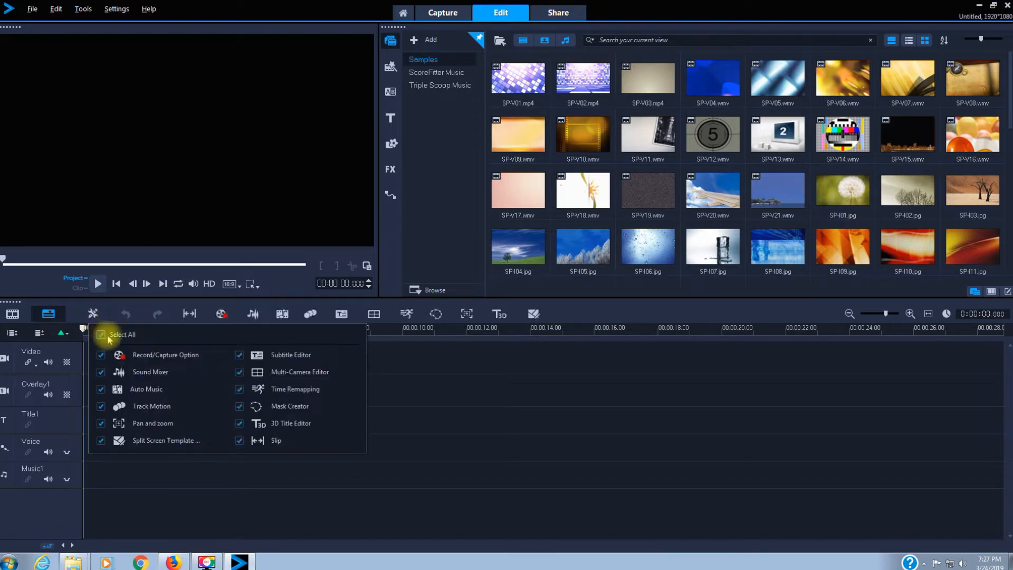
click(576, 317)
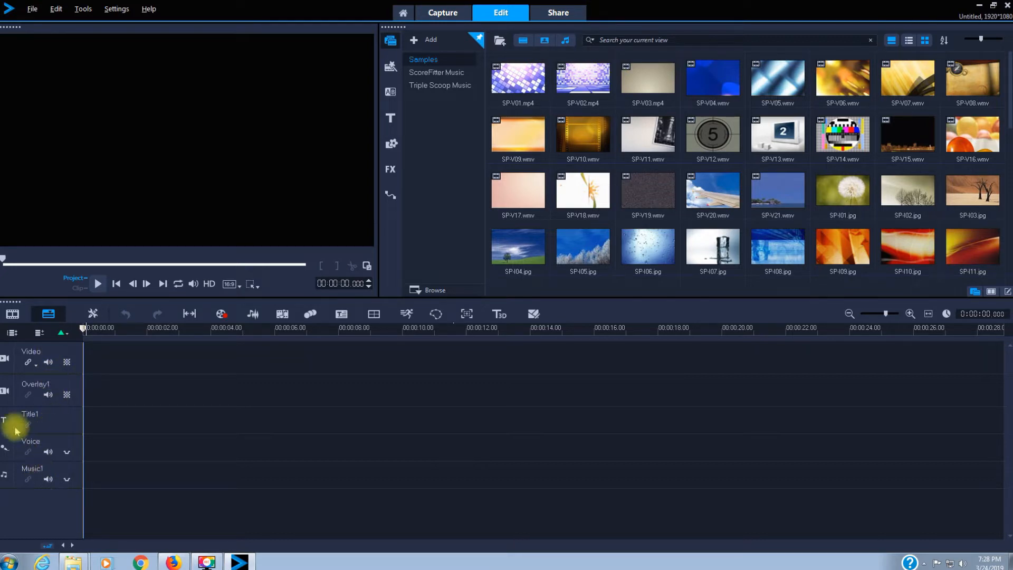
Step: Examine the overlay, title and music track counts offered in the Track Manager, and cancel without changes
right_click(5, 387)
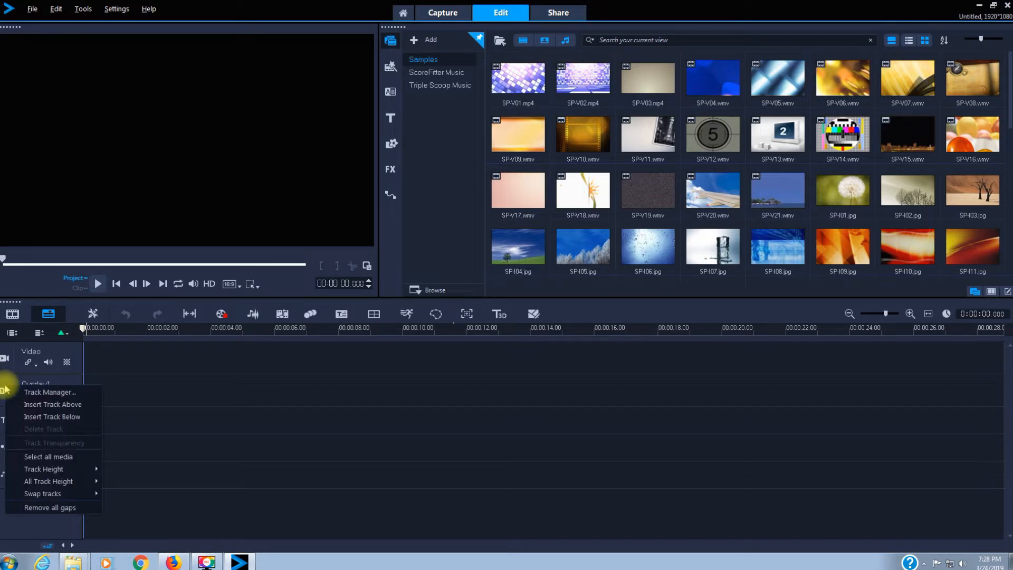
click(29, 392)
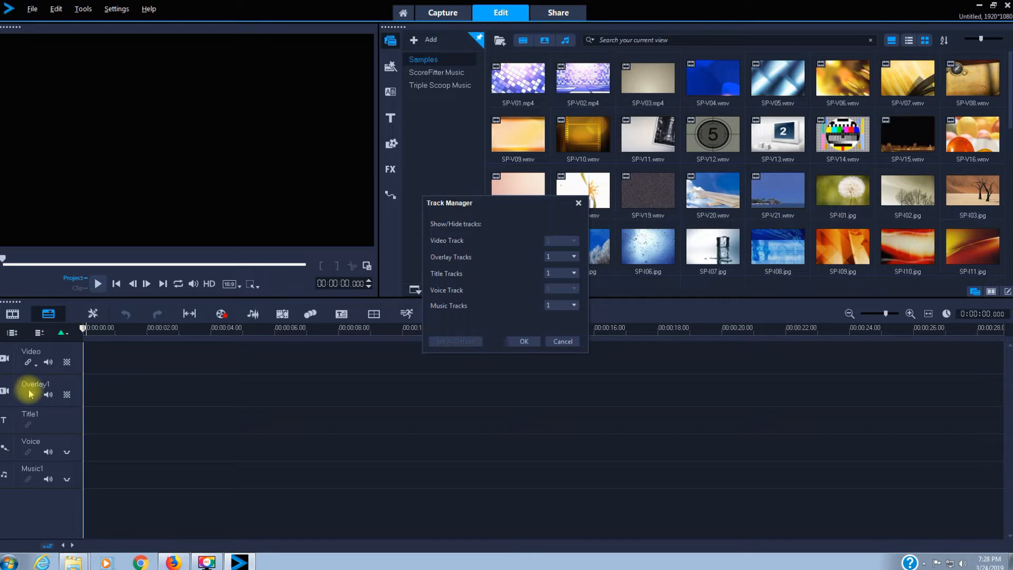
click(574, 257)
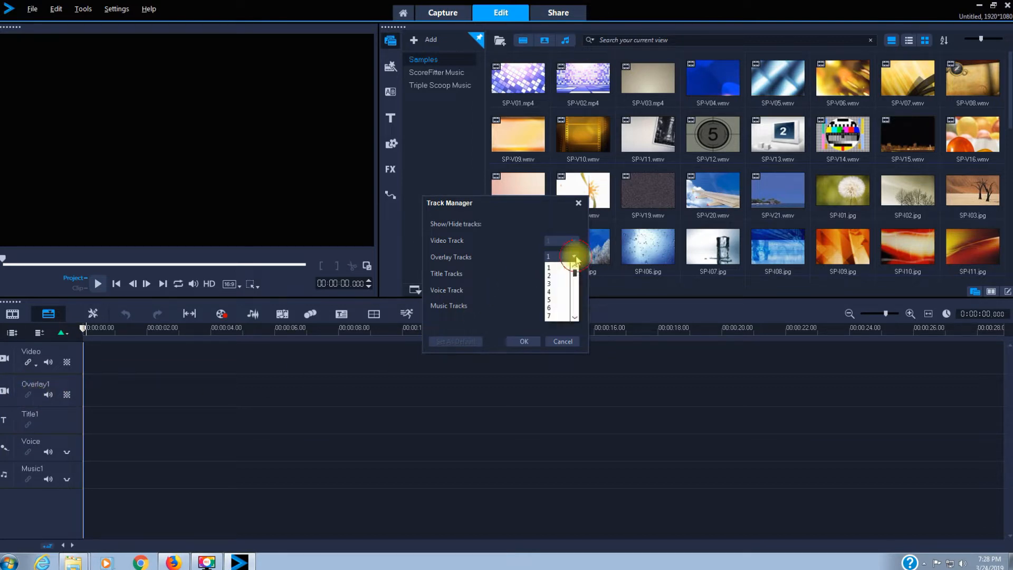
click(576, 258)
click(574, 273)
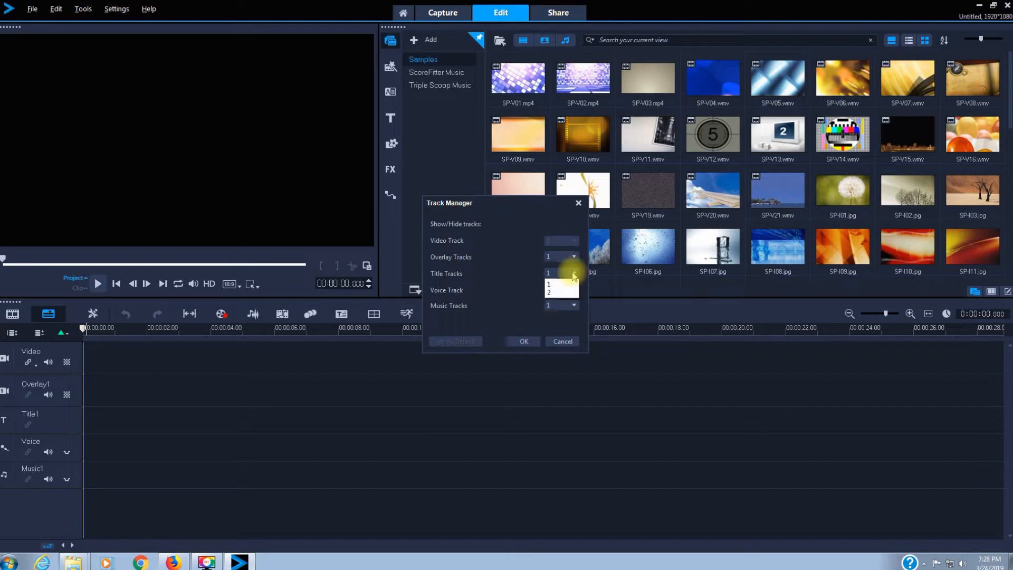
click(574, 273)
click(574, 305)
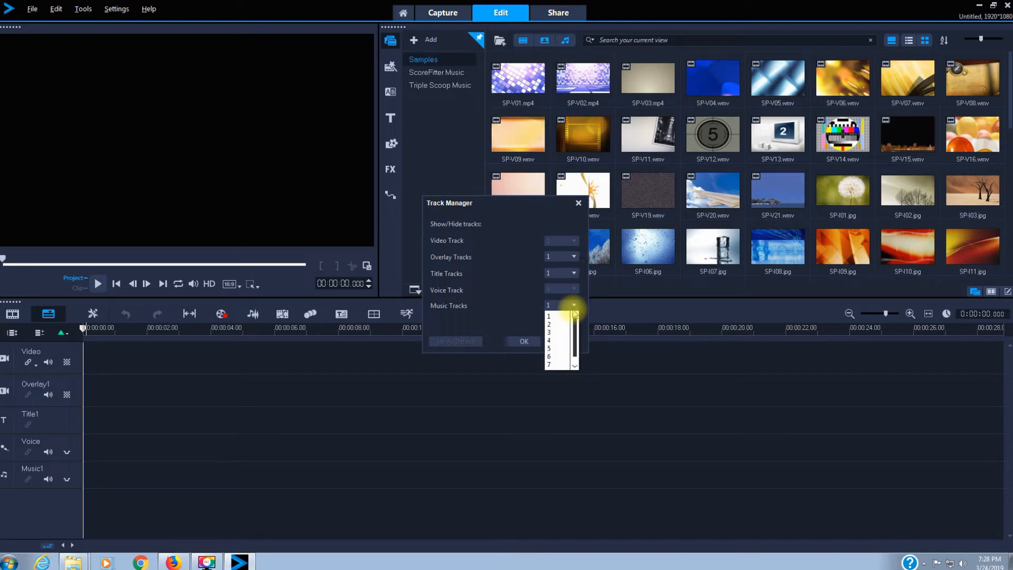
click(574, 306)
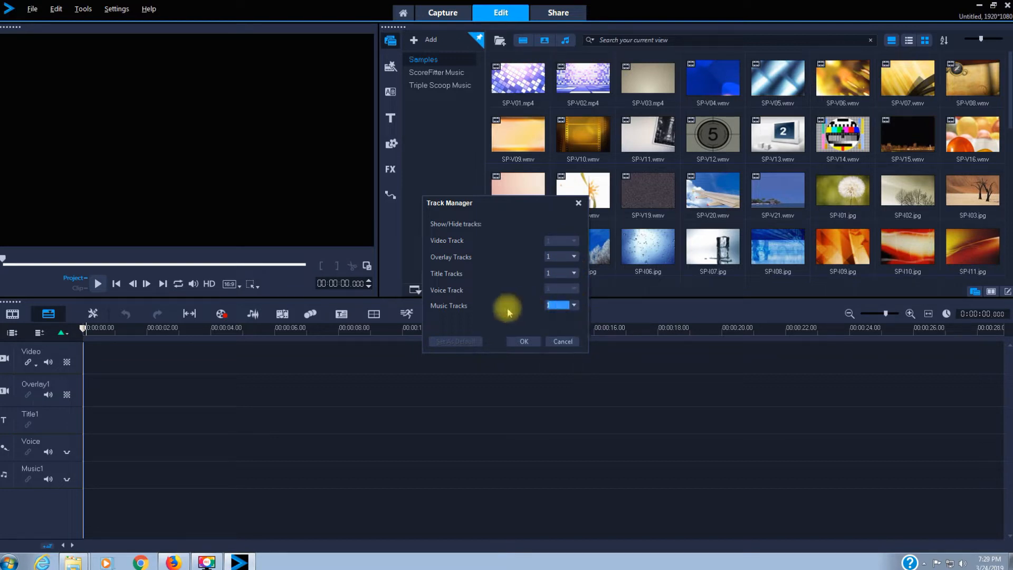
click(563, 342)
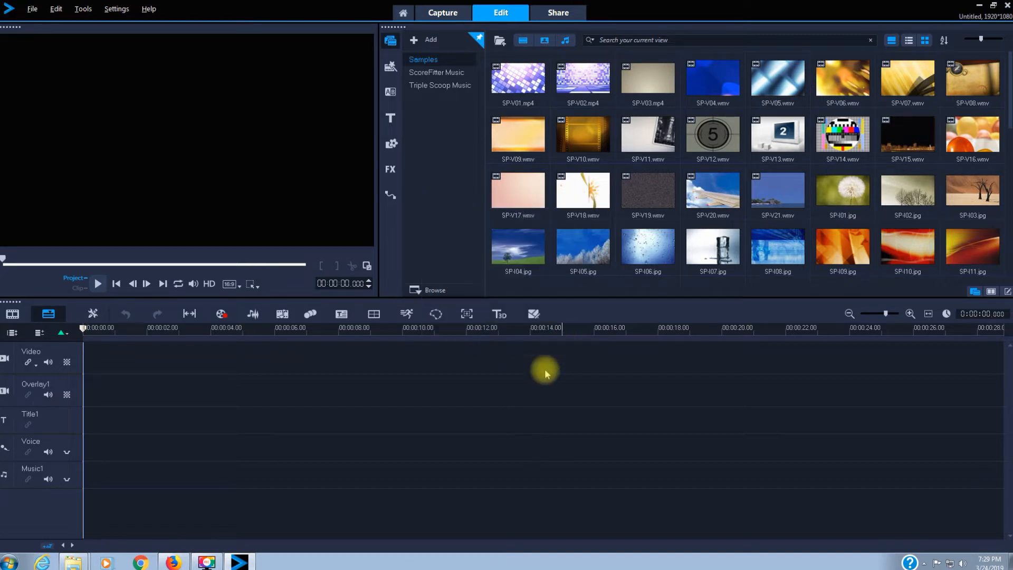
Step: Open the Share workspace and look through its project, tool and help commands
click(555, 16)
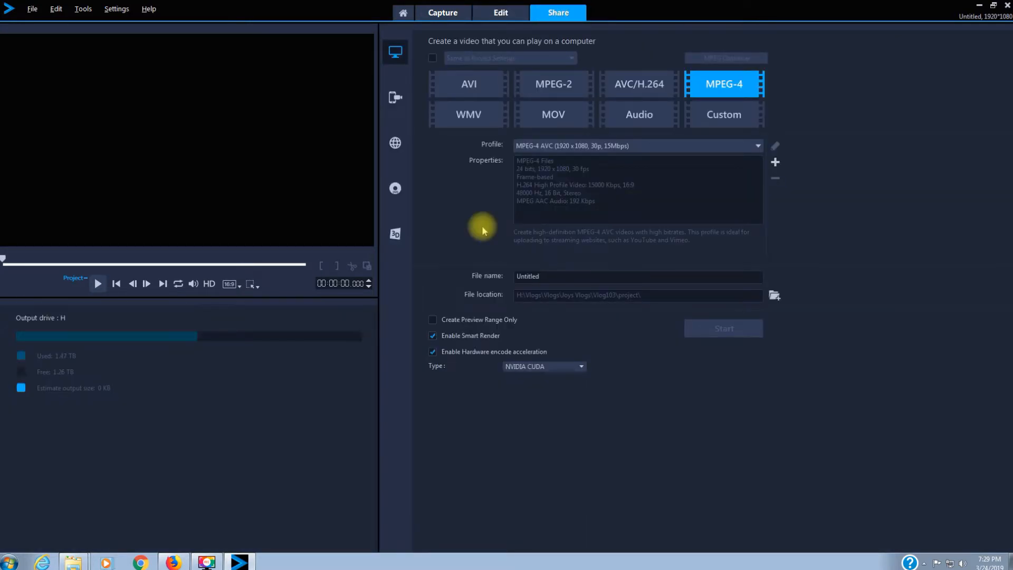
click(29, 11)
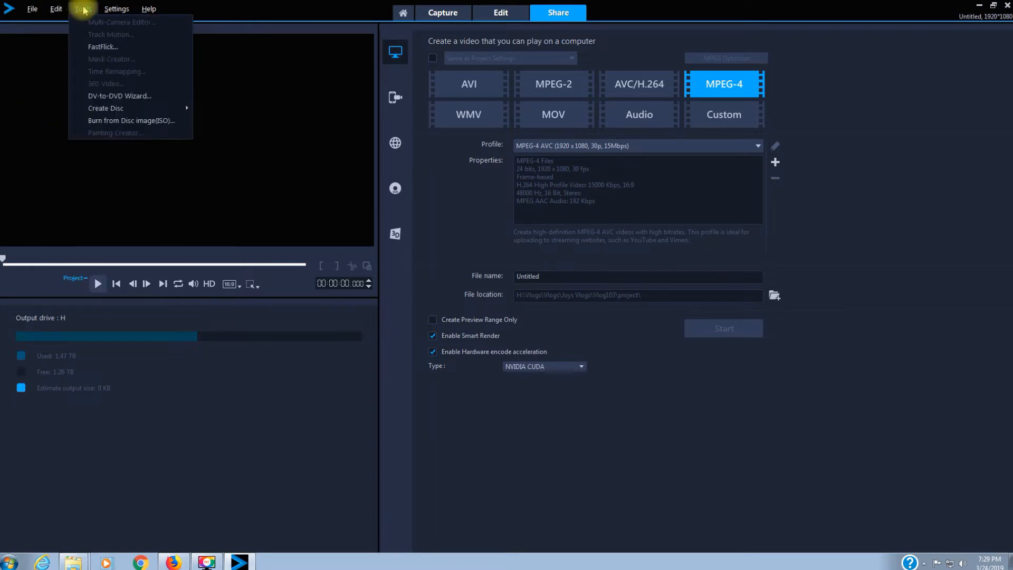
click(143, 11)
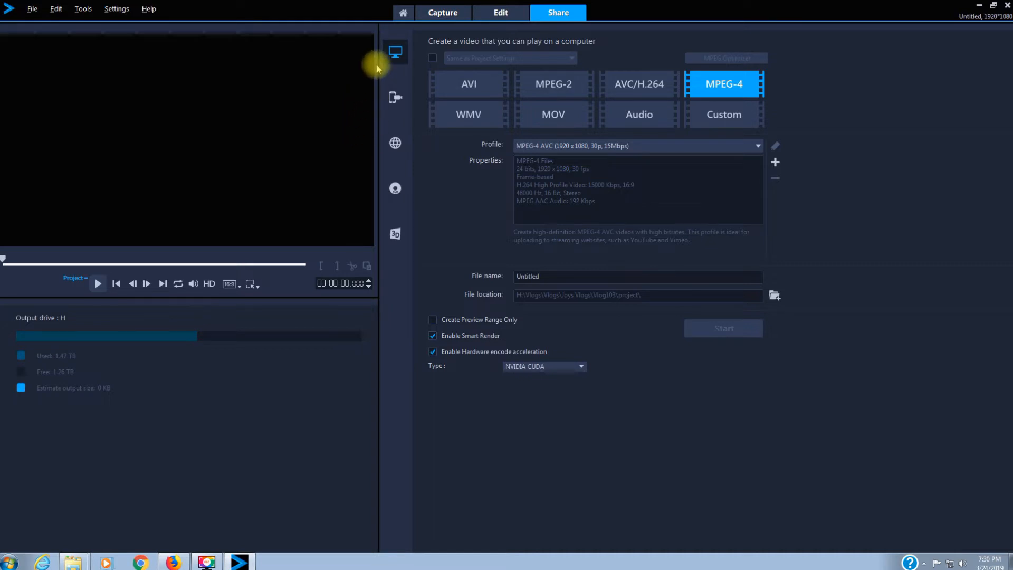
Step: Review the web, disc and 3D movie output options, and return to the computer video output
click(395, 146)
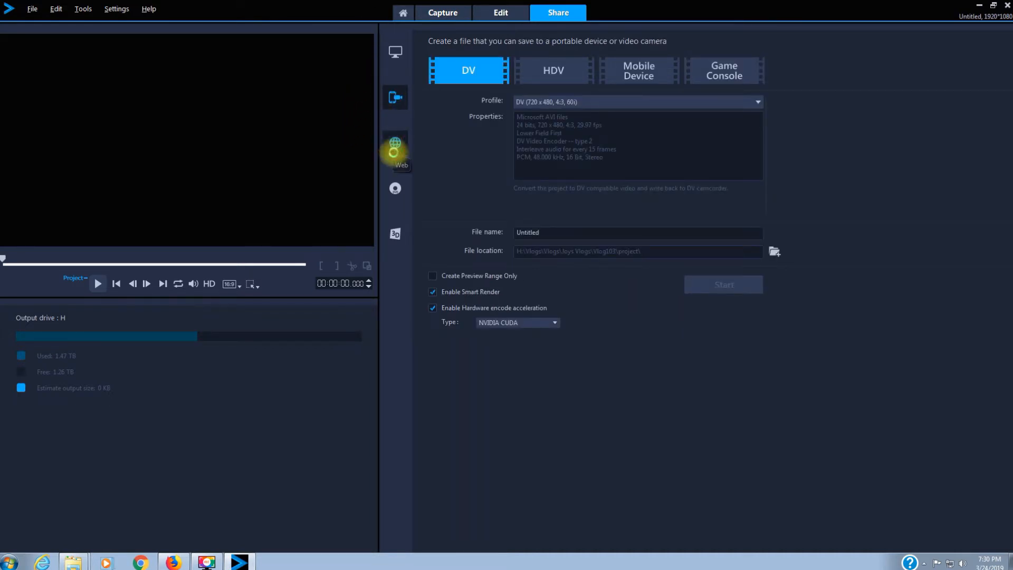
click(395, 196)
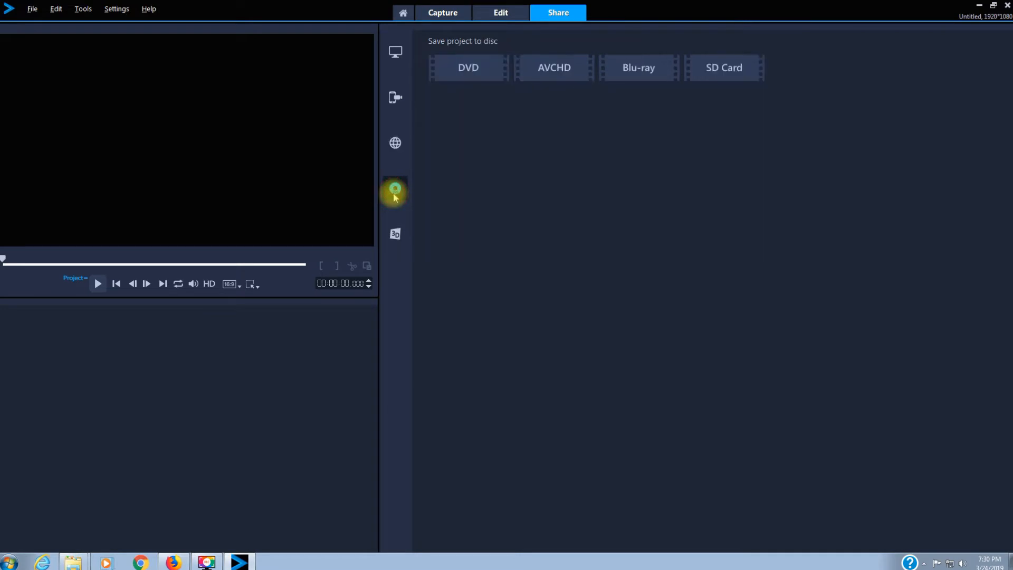
click(396, 235)
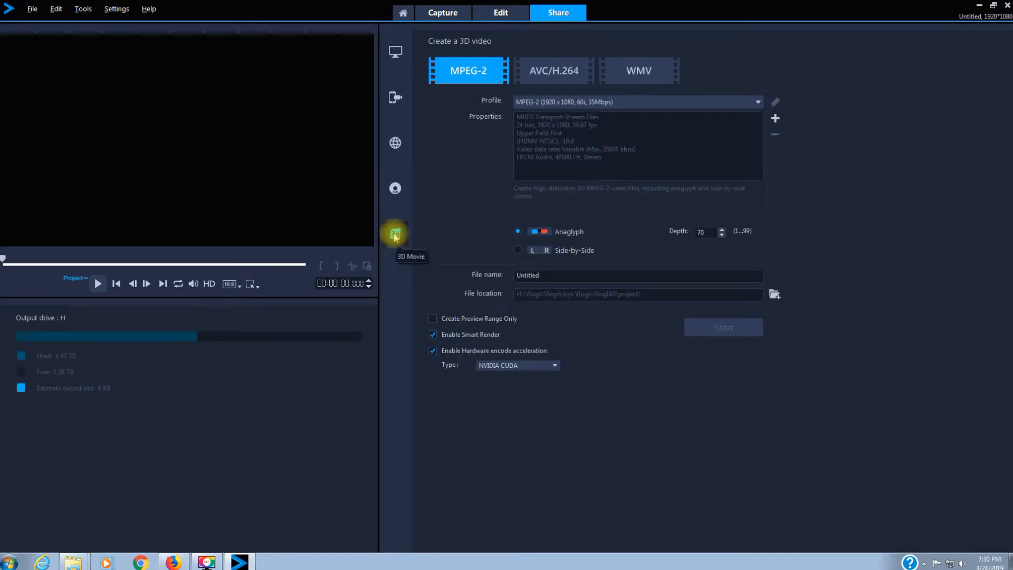
click(395, 51)
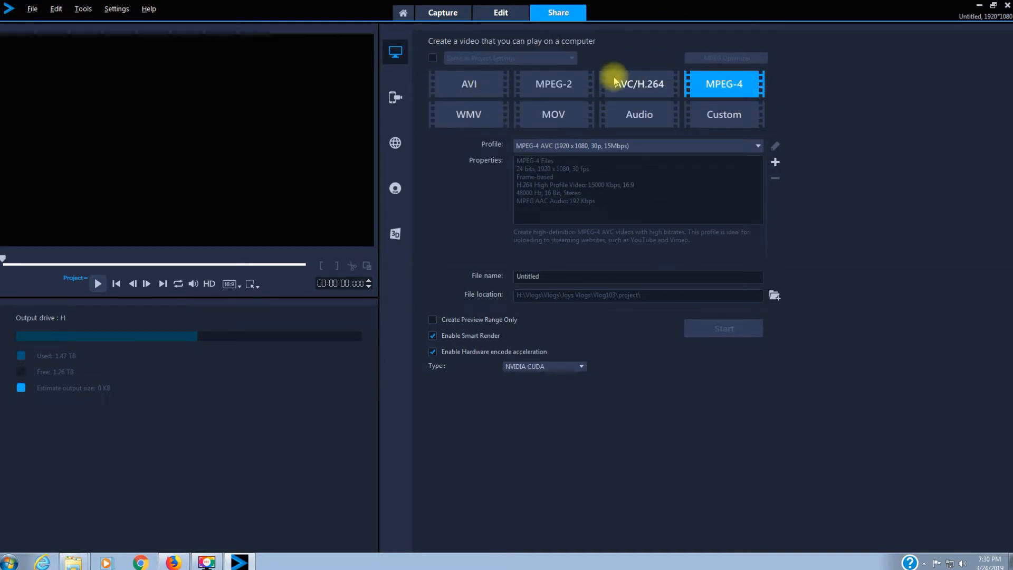
Step: Choose the AVC/H.264 output format and look through its available profiles
click(653, 84)
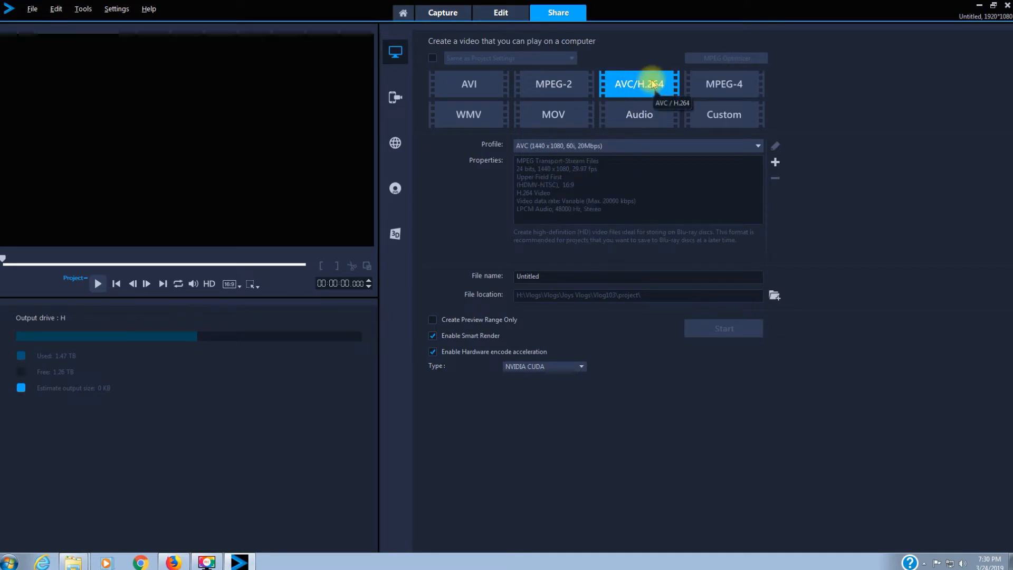
click(758, 146)
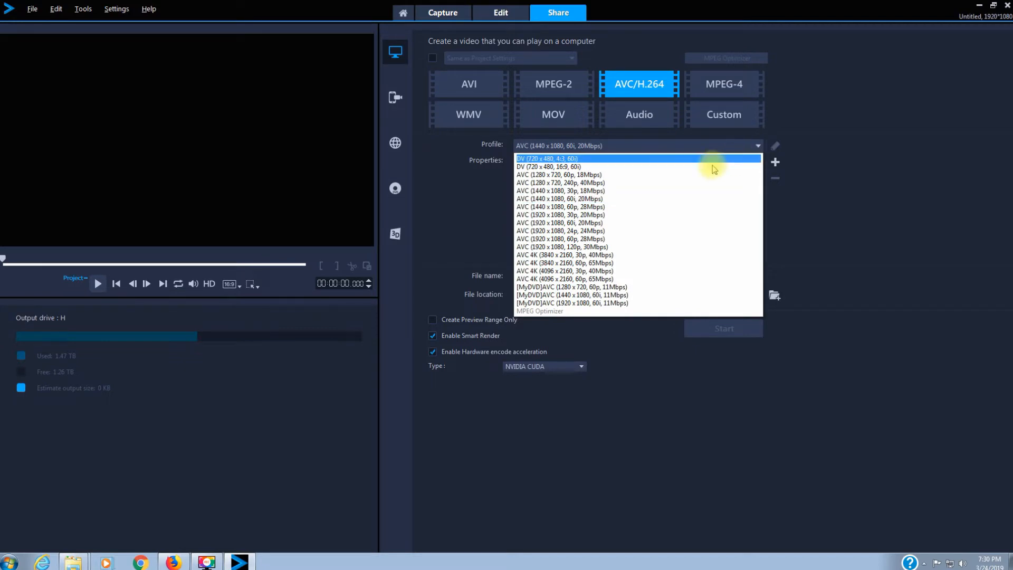
click(378, 234)
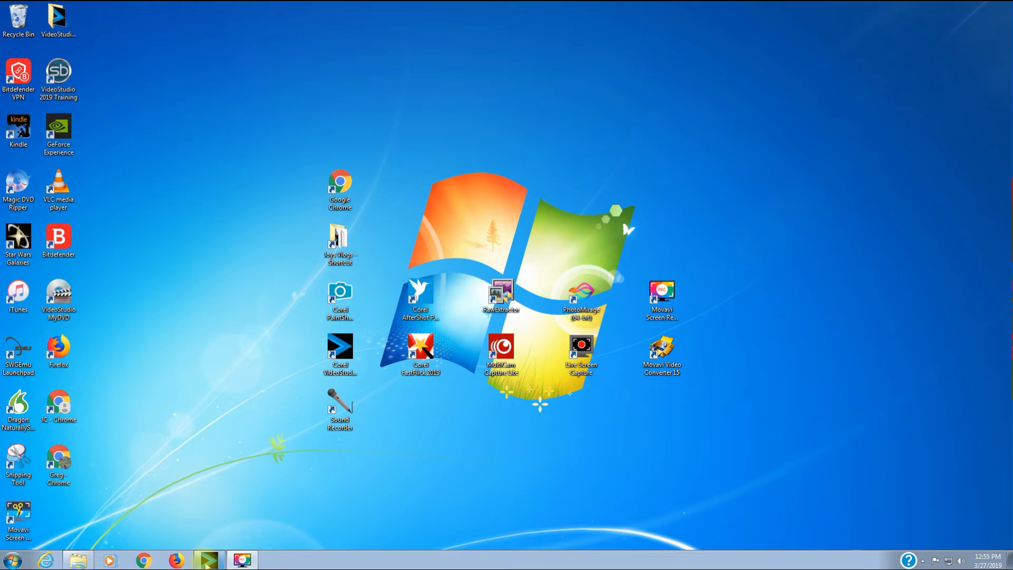
Step: Switch to VideoStudio and add a new media library folder named vlog
click(208, 560)
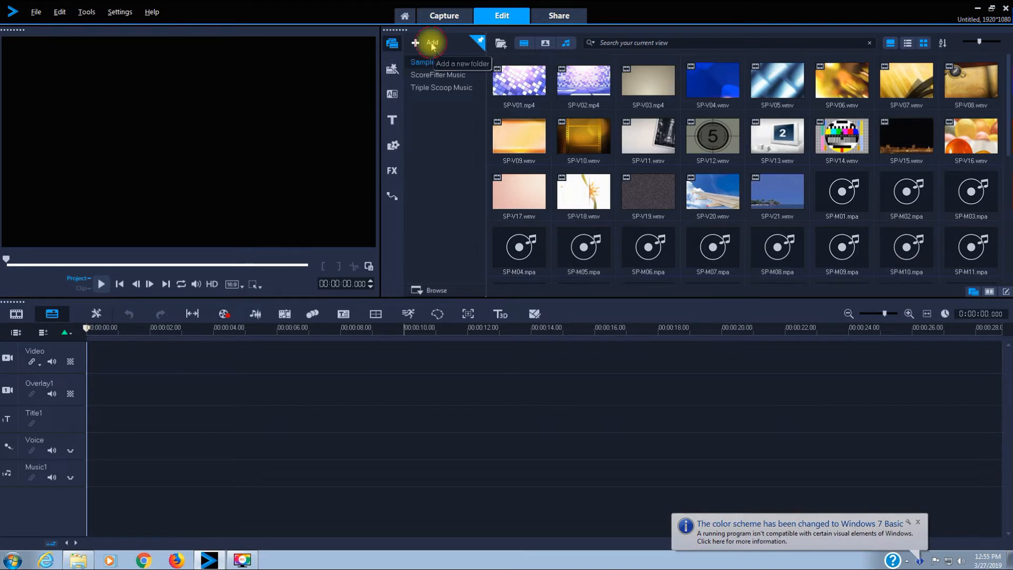
click(431, 43)
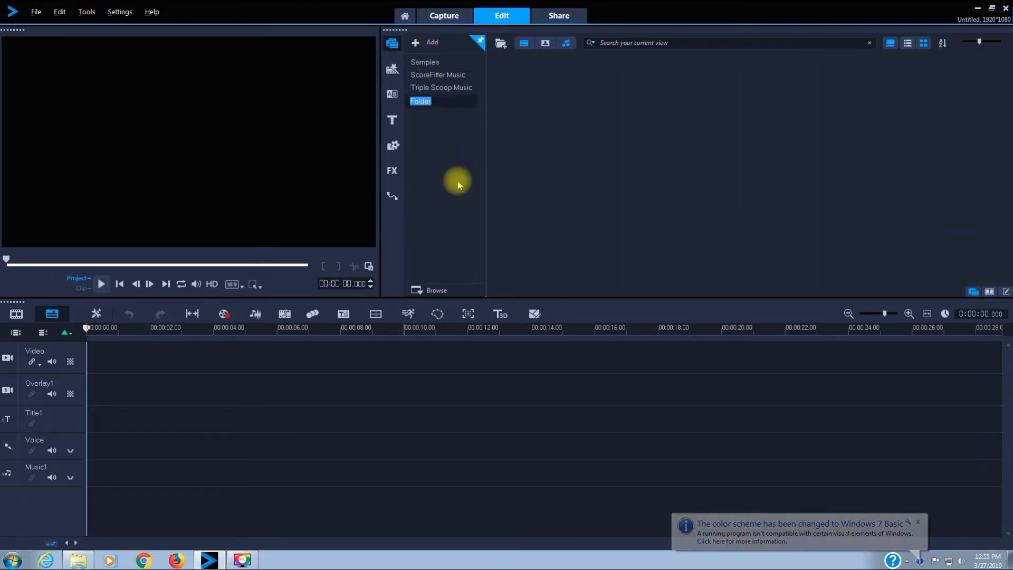
text(vlog)
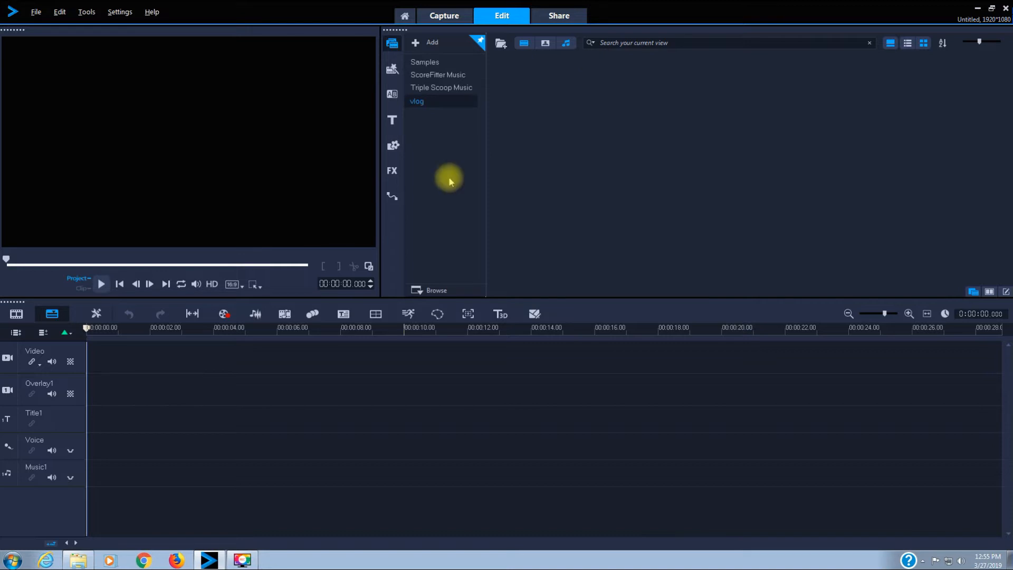
key(Return)
Step: Import Happy_Slaps_Back.mp3 and MVI_0791.MP4 from the Vlog104 folder inside Joys Vlogs into the vlog library folder
click(501, 44)
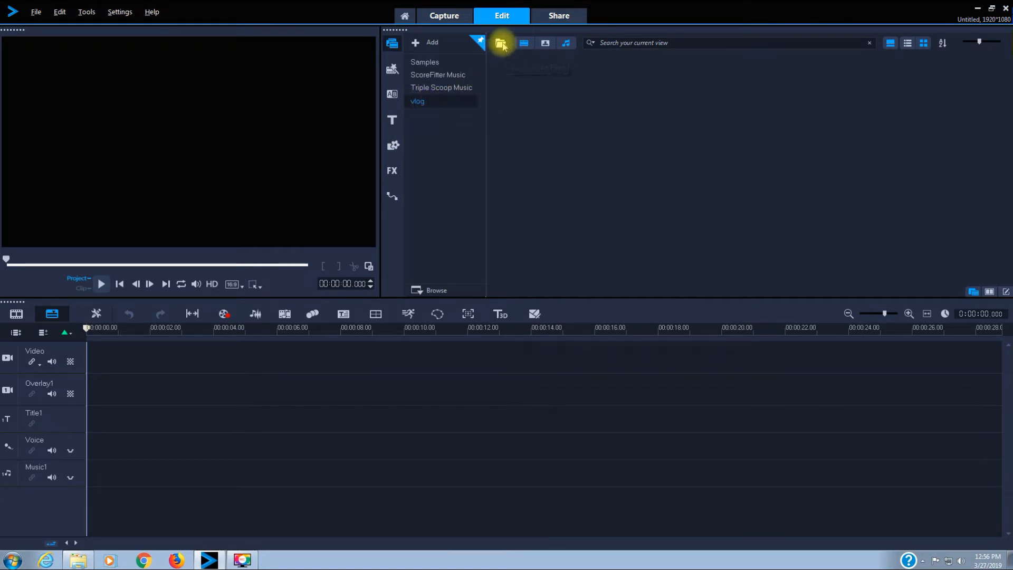
click(503, 46)
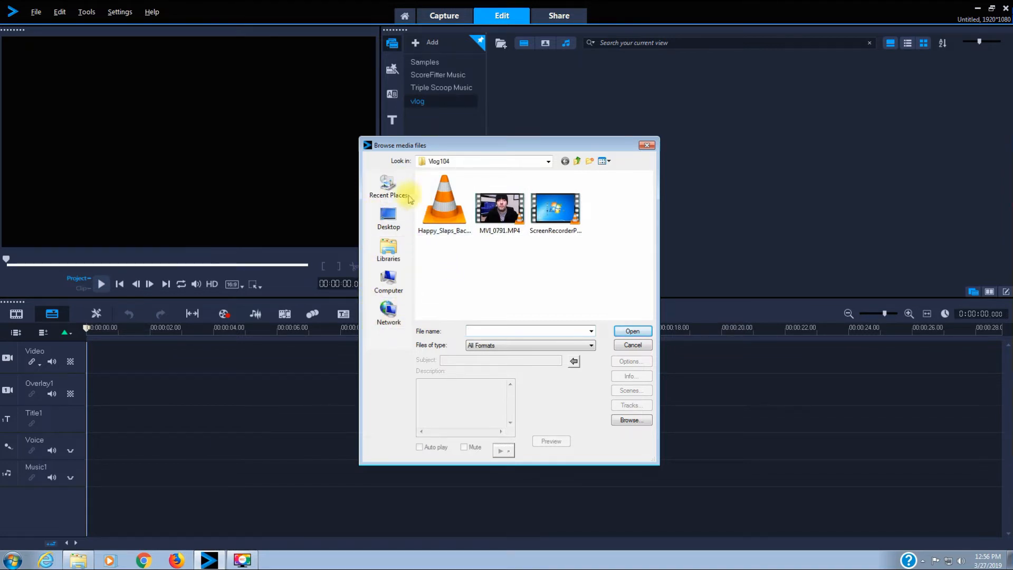
click(389, 217)
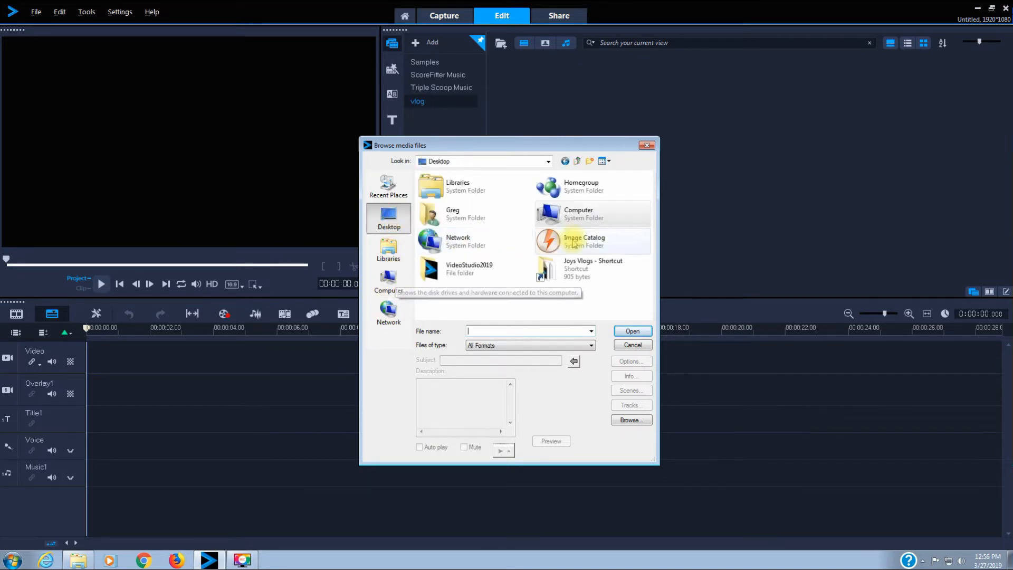
double_click(576, 270)
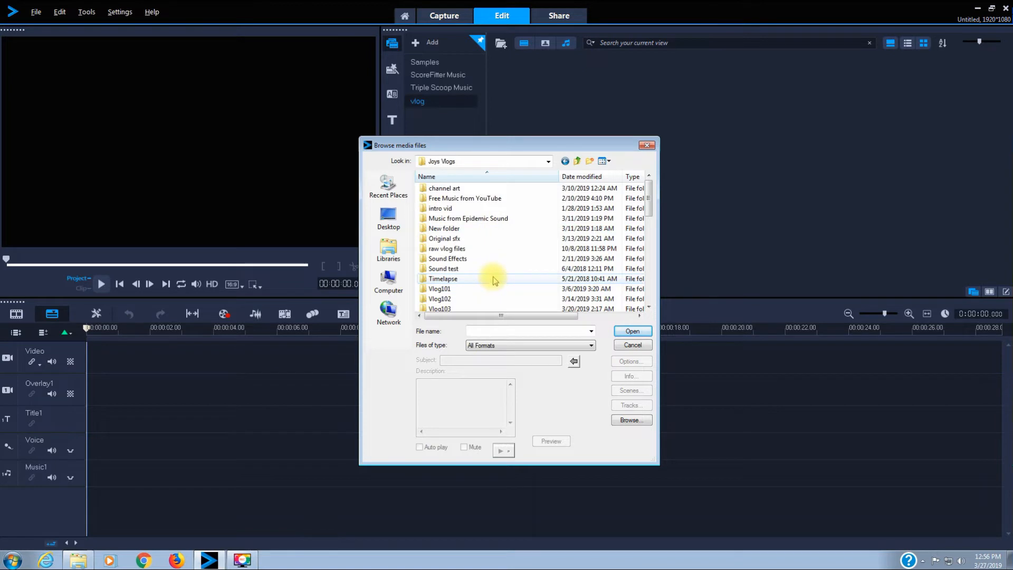
scroll(490, 282, down, 1)
double_click(468, 289)
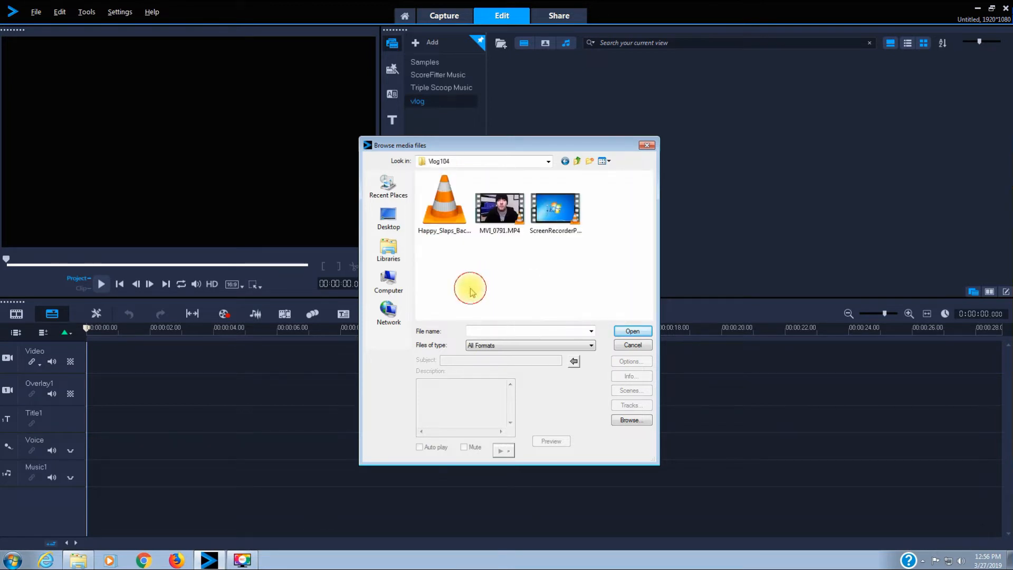
click(443, 215)
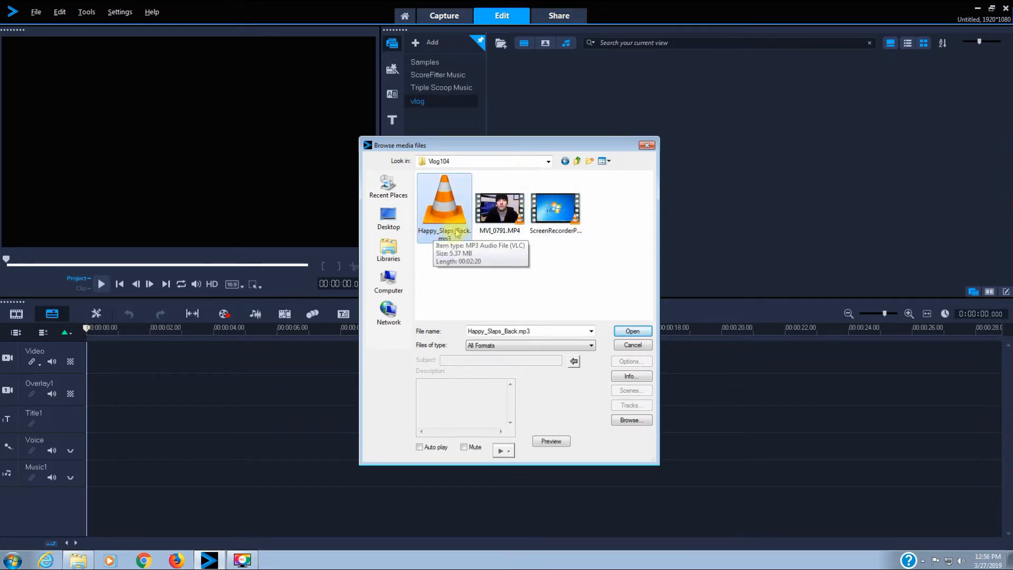
click(495, 210)
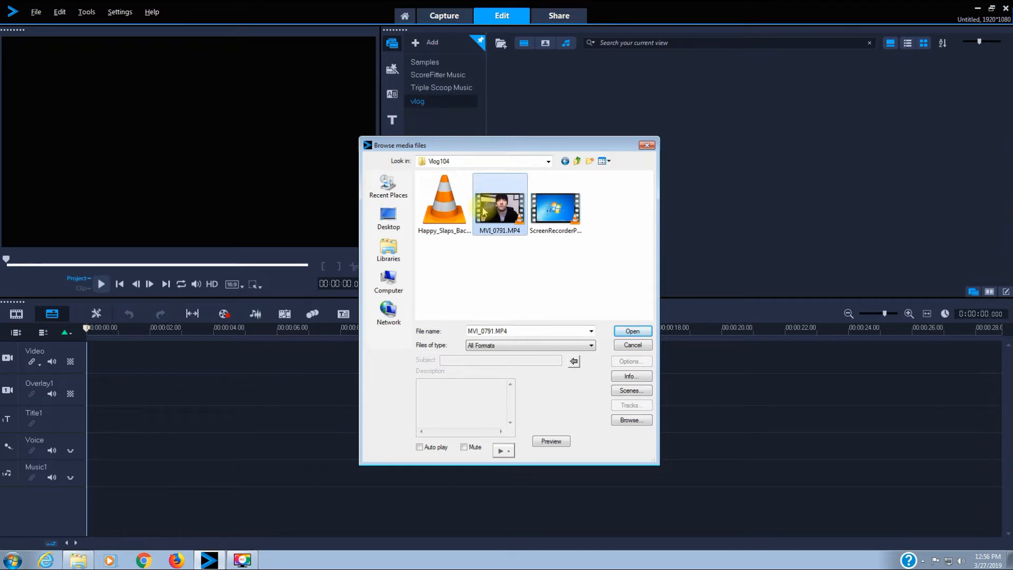
ctrl+click(442, 217)
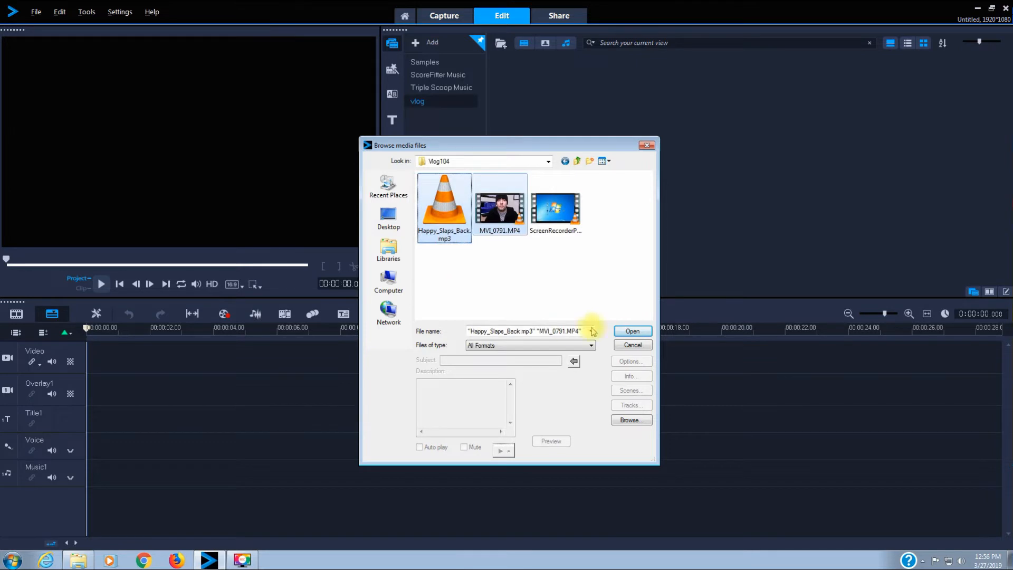
click(621, 333)
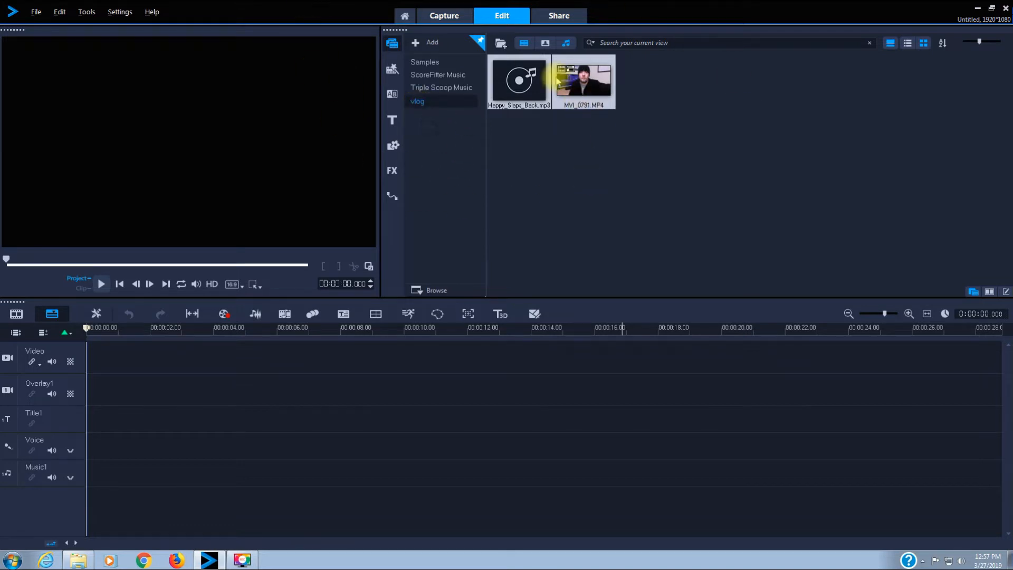
Step: Place MVI_0791.MP4 at the start of the Video track, keeping the current project settings and suppressing the SmartRender question in future
click(553, 162)
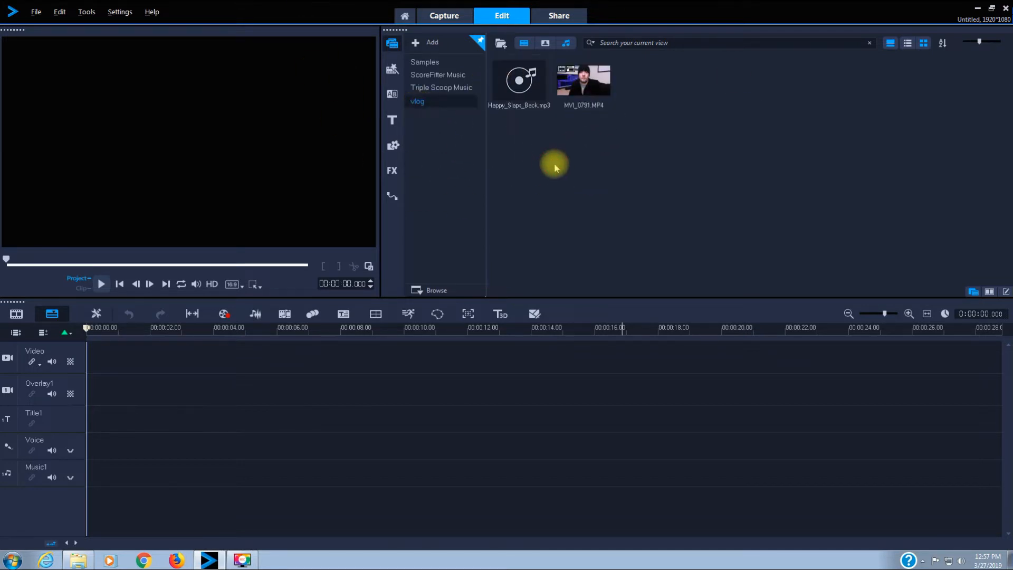
click(585, 90)
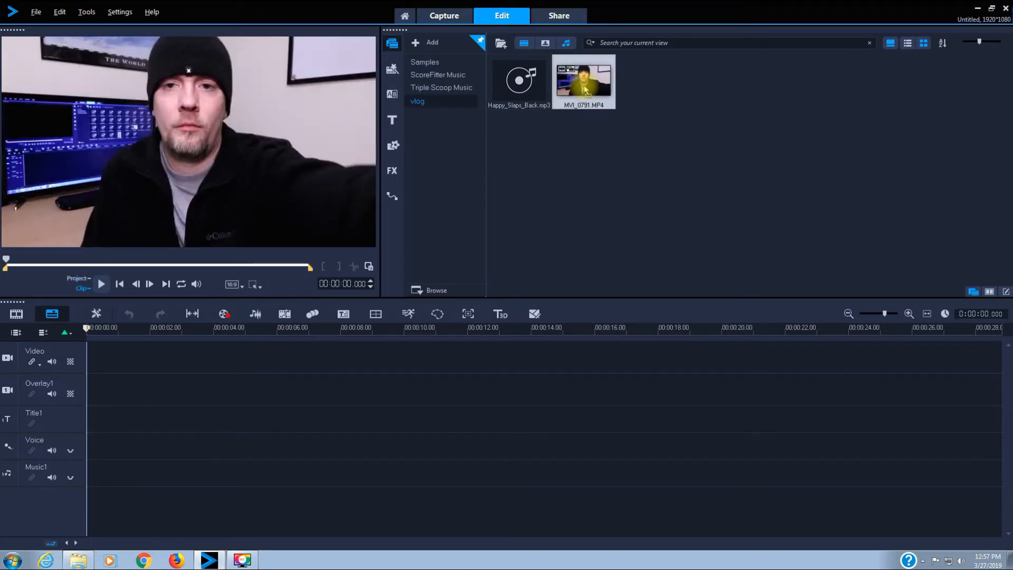
drag(585, 90, 141, 365)
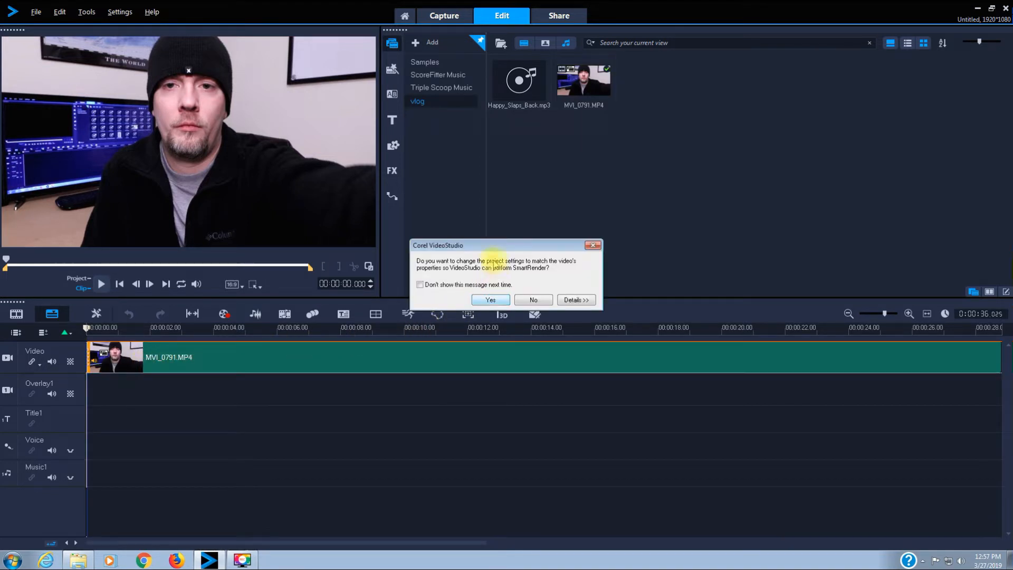
click(420, 284)
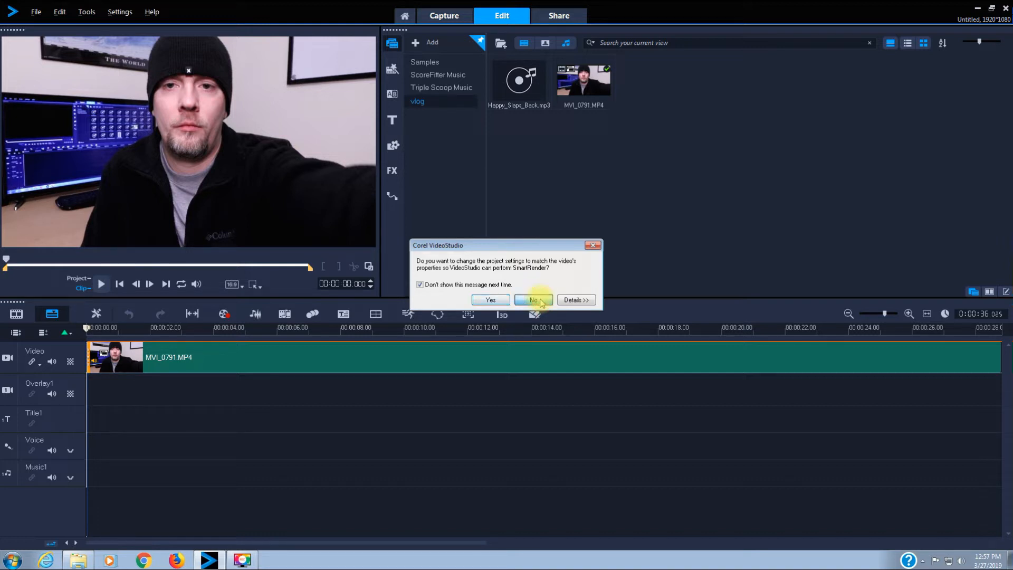
click(540, 301)
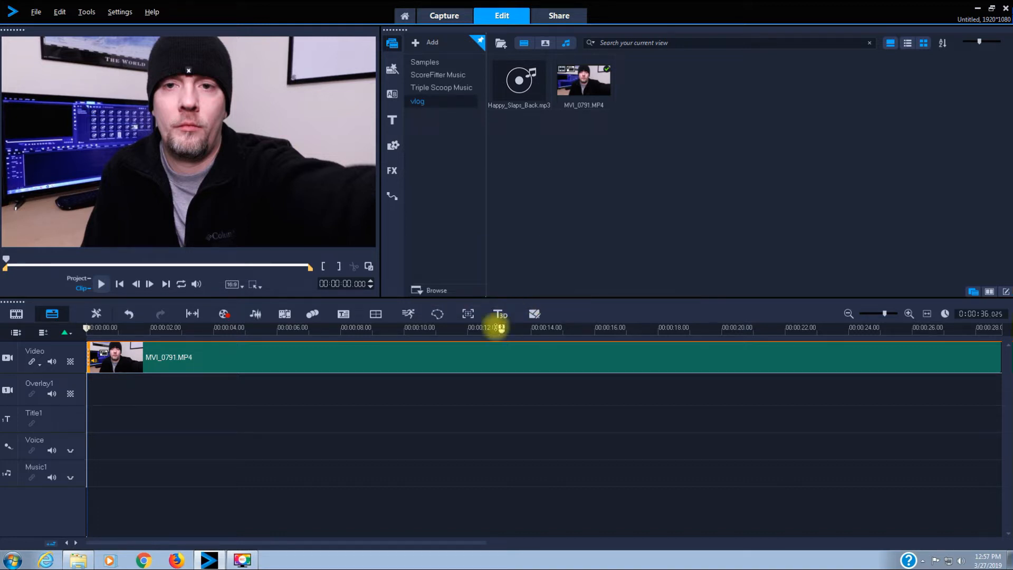
Step: Show the audio waveform on the timeline, play the whole clip and return the playhead to its start
click(255, 315)
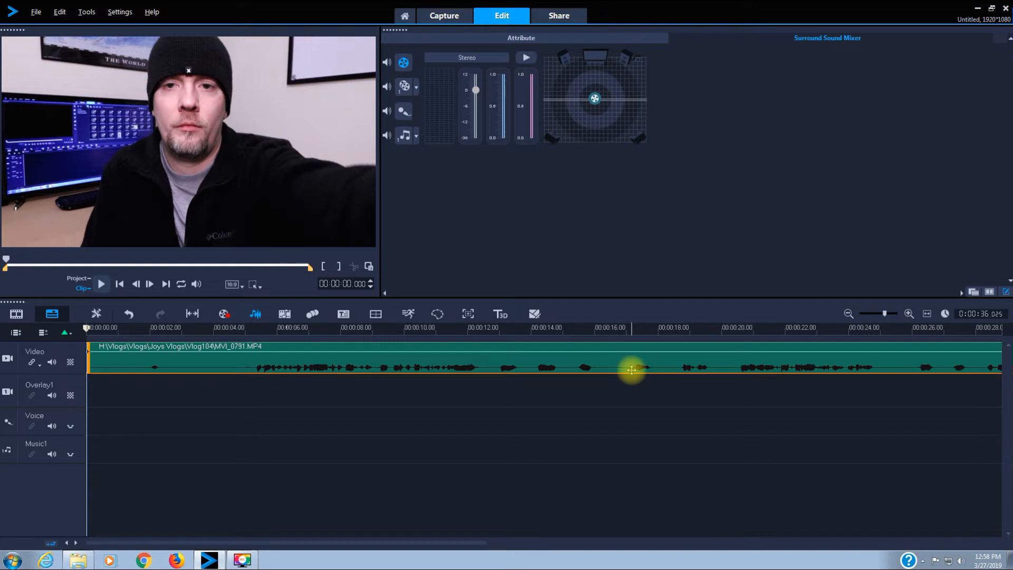
click(100, 285)
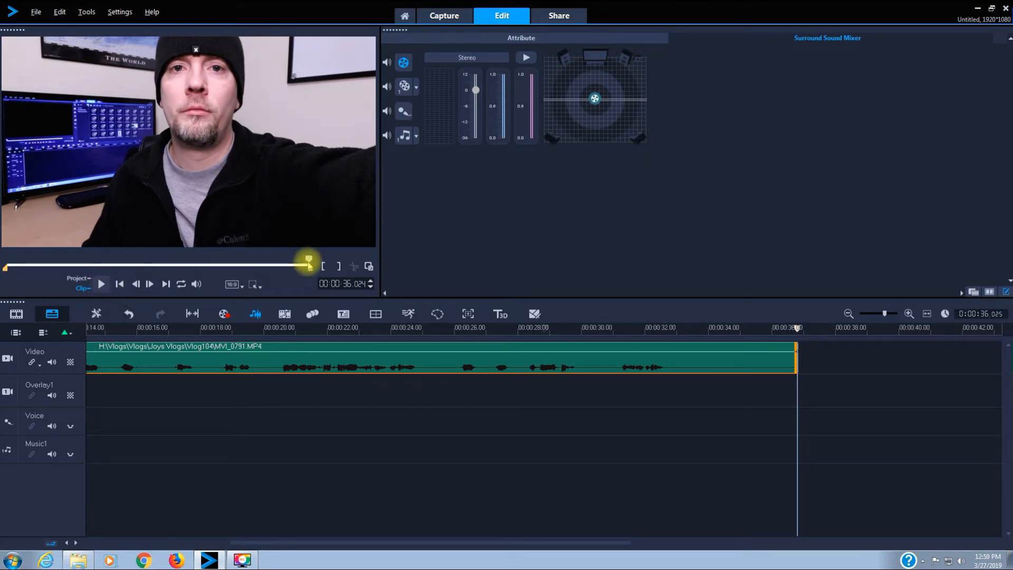
drag(309, 262, 6, 262)
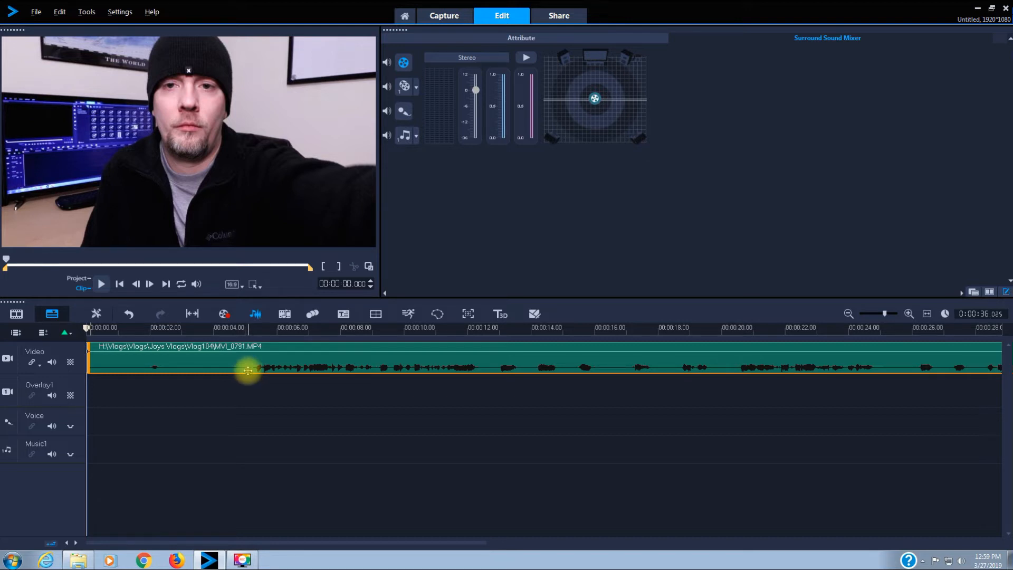
Step: Split the clip at 00:00:04.026, just before the speech begins, and delete the silent opening section
click(238, 329)
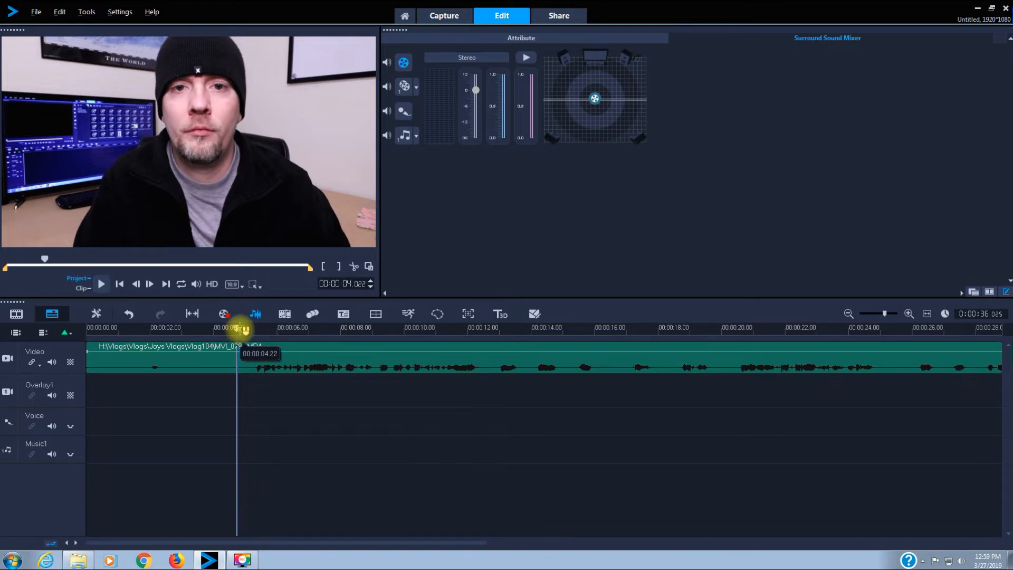
mouse_move(237, 328)
mouse_down()
mouse_move(253, 330)
mouse_move(242, 329)
mouse_up()
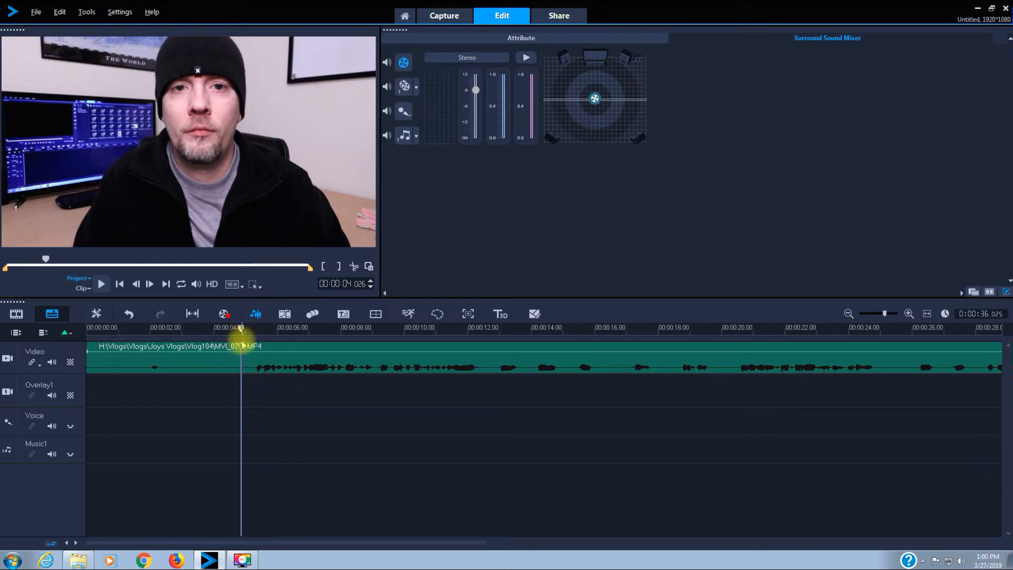
click(355, 268)
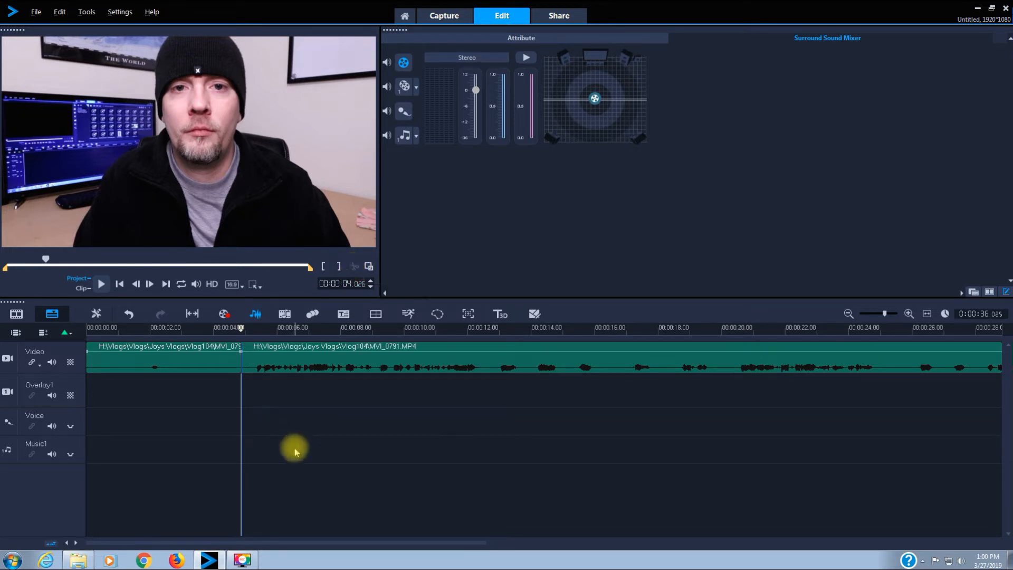
click(186, 360)
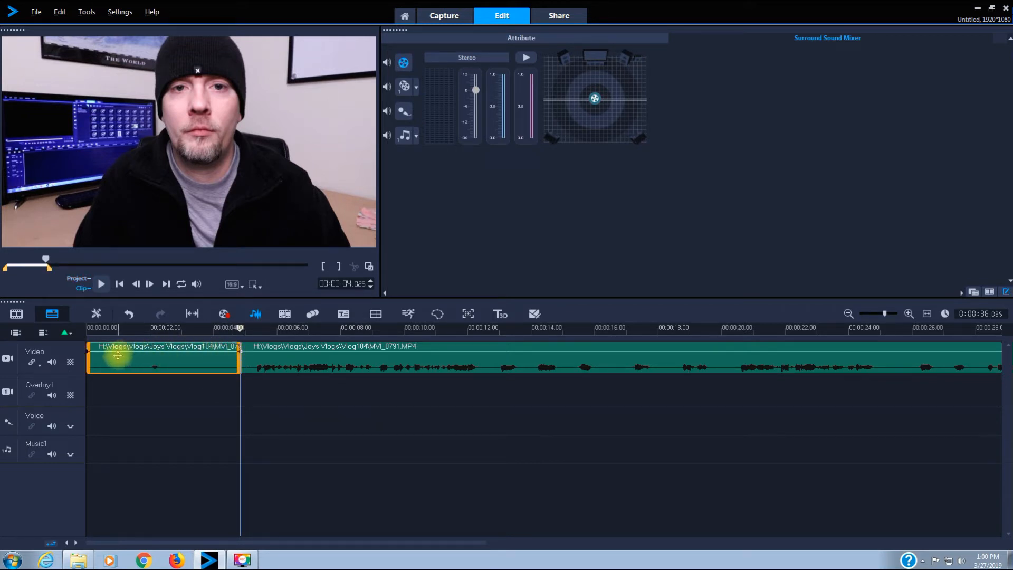
right_click(201, 365)
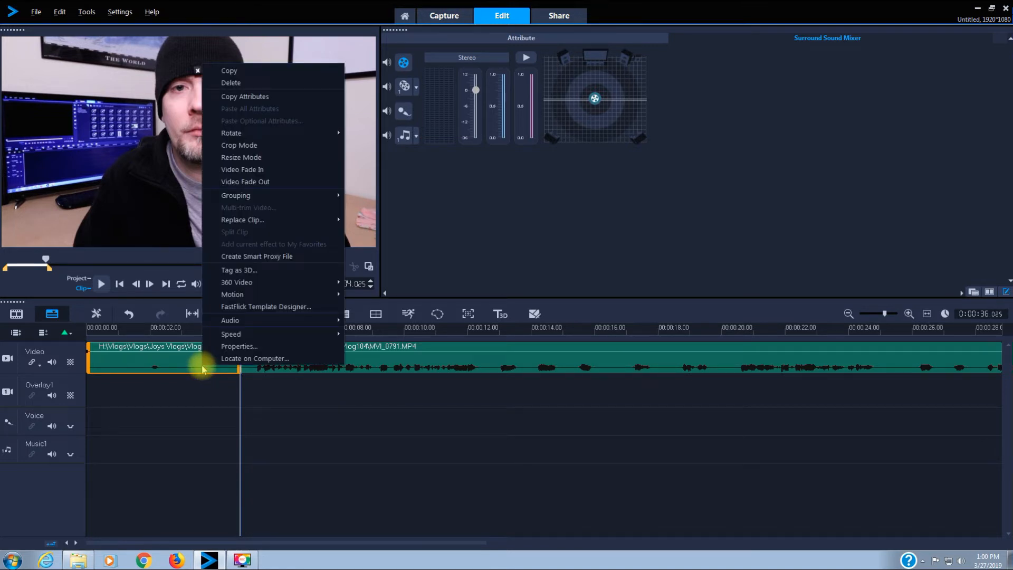
click(230, 83)
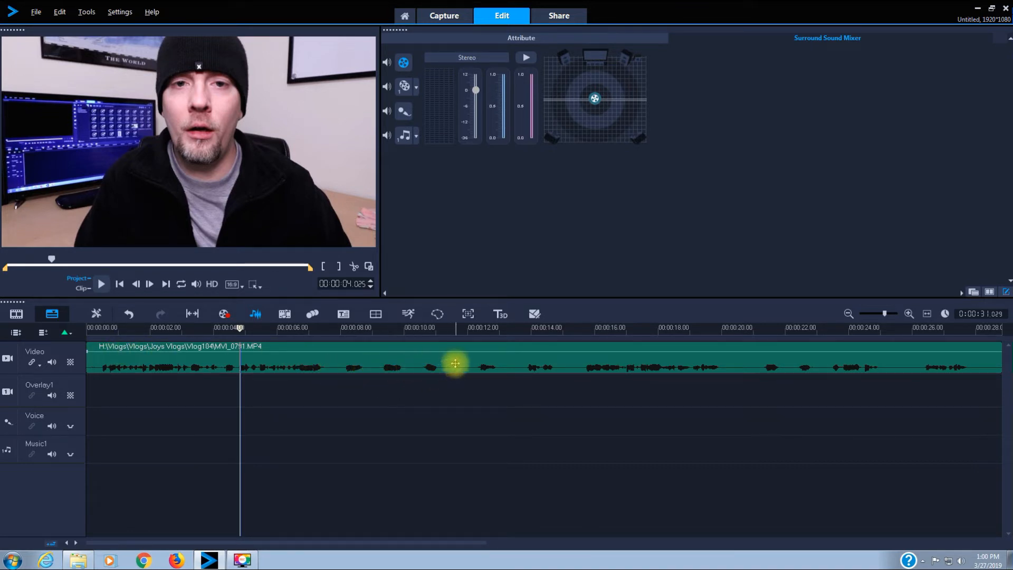
Step: Split the clip at both ends of the pause, at 00:00:07.012 and 00:00:08.004
click(321, 329)
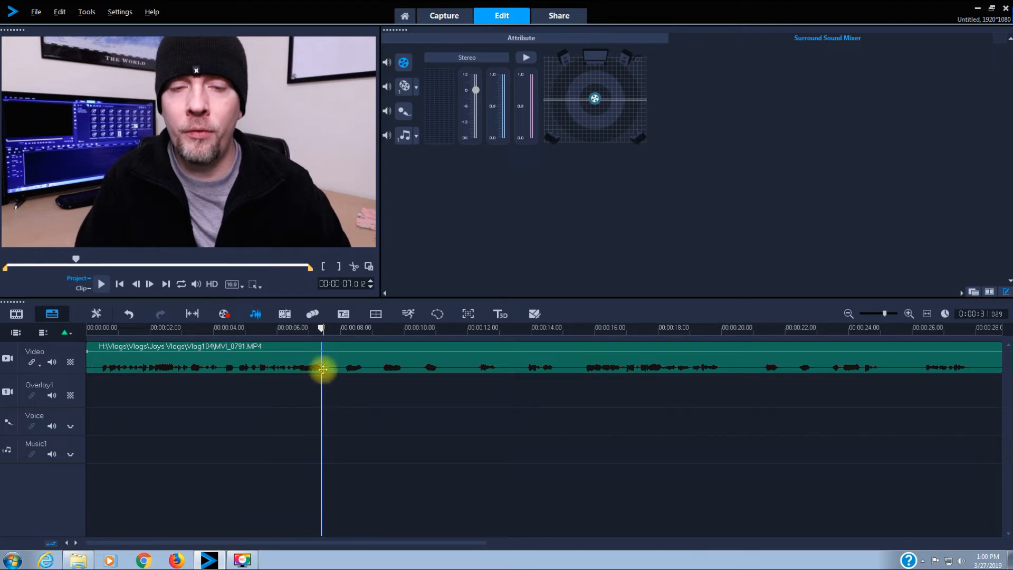
click(354, 266)
click(344, 328)
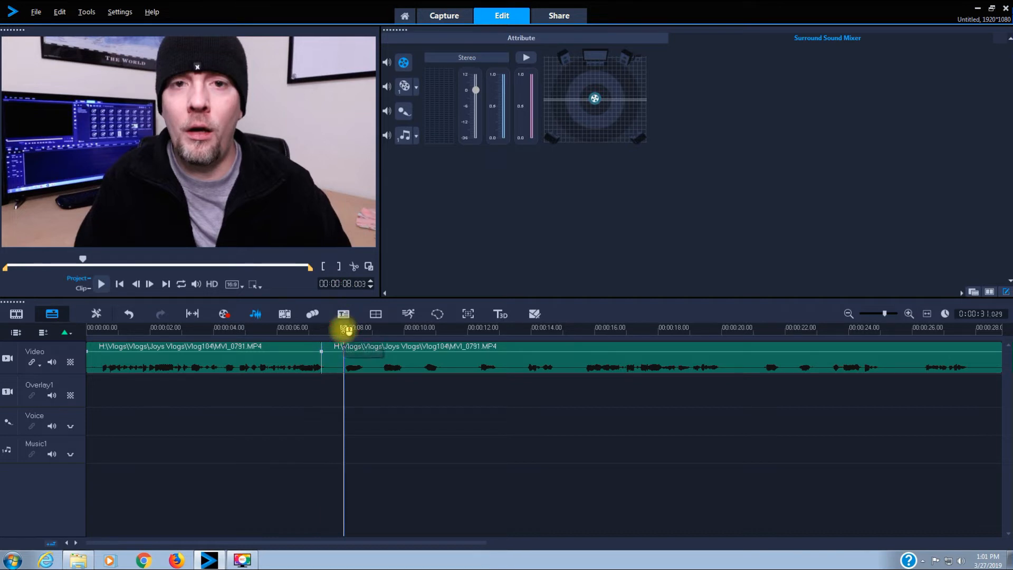
drag(344, 328, 345, 328)
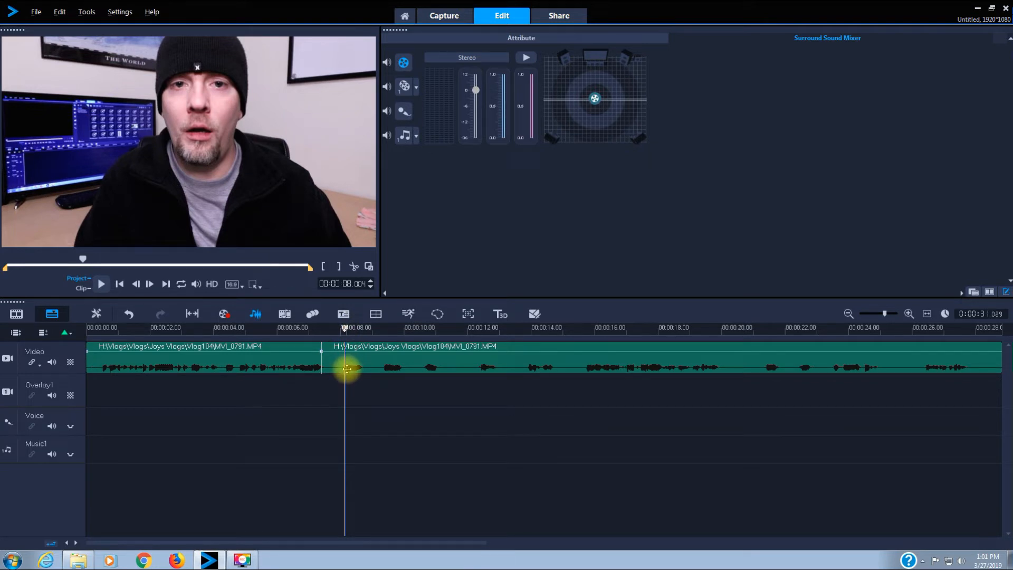
click(353, 268)
Step: Split the clip at both ends of the next pause, at 00:00:08.022 and where speech resumes shortly after the 9-second mark
click(365, 329)
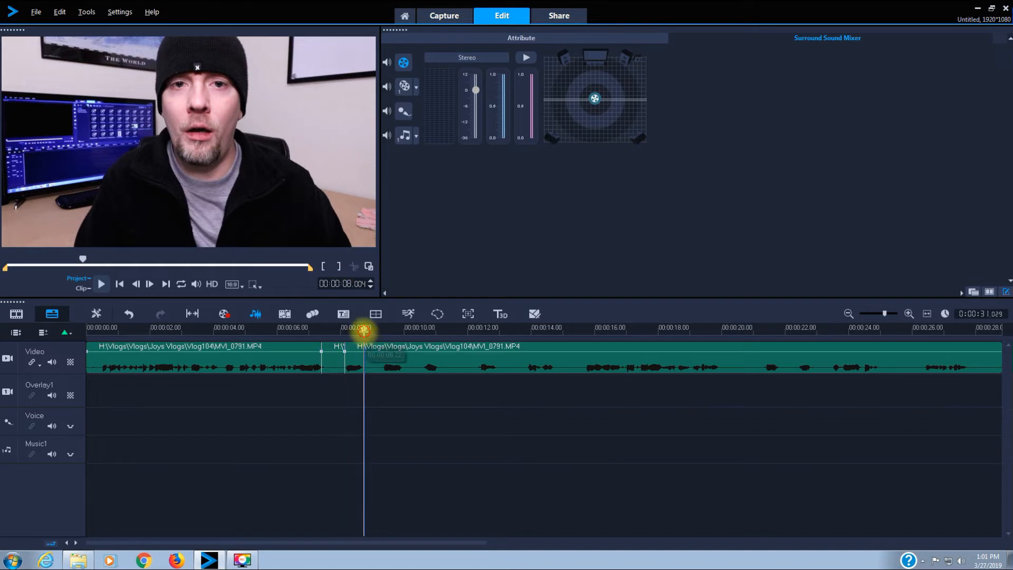
click(354, 268)
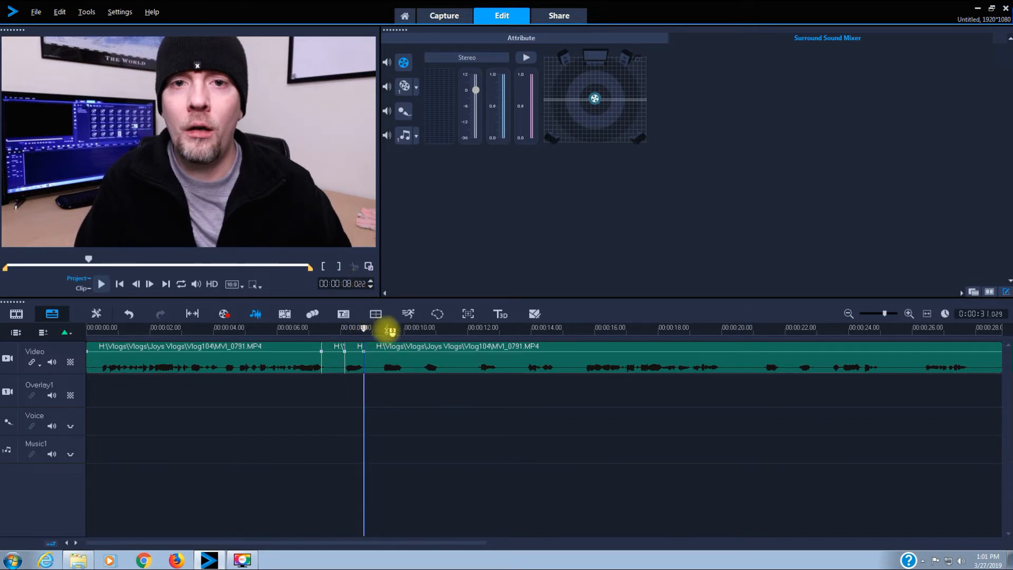
click(383, 327)
click(354, 267)
Step: Split the clip at both ends of the following pause, at 00:00:09.028 and 00:00:10.019
click(402, 330)
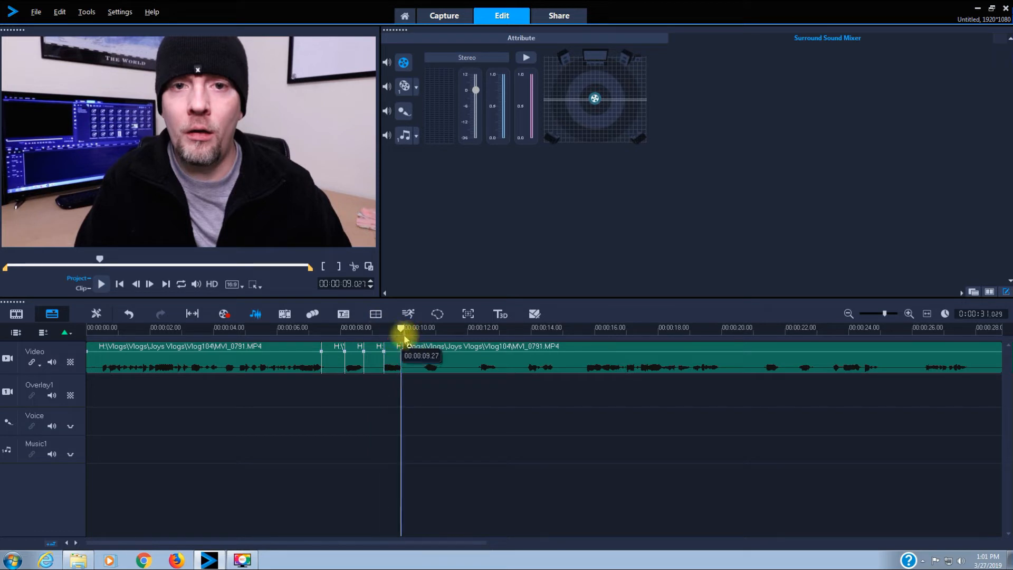
click(402, 329)
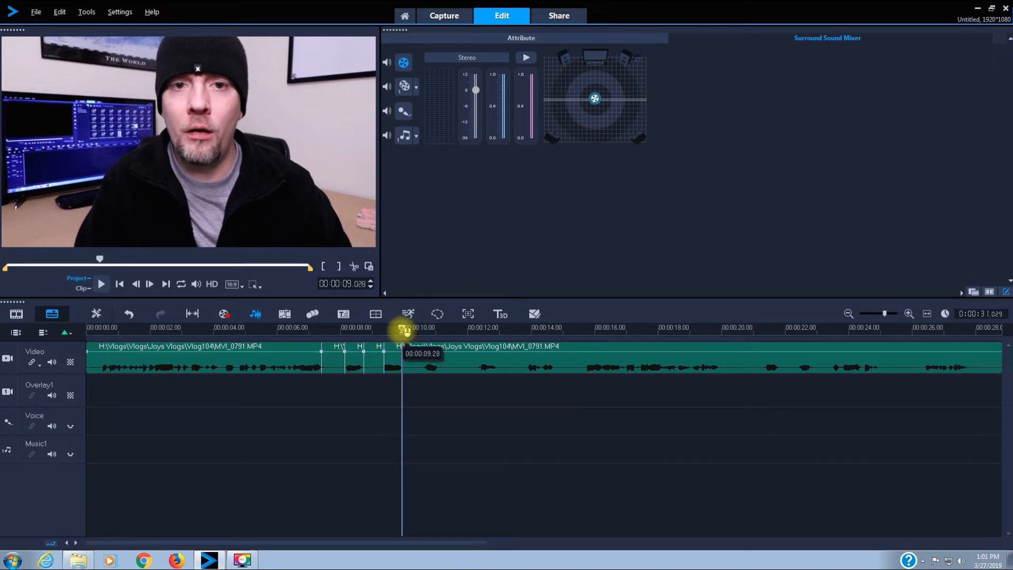
click(354, 267)
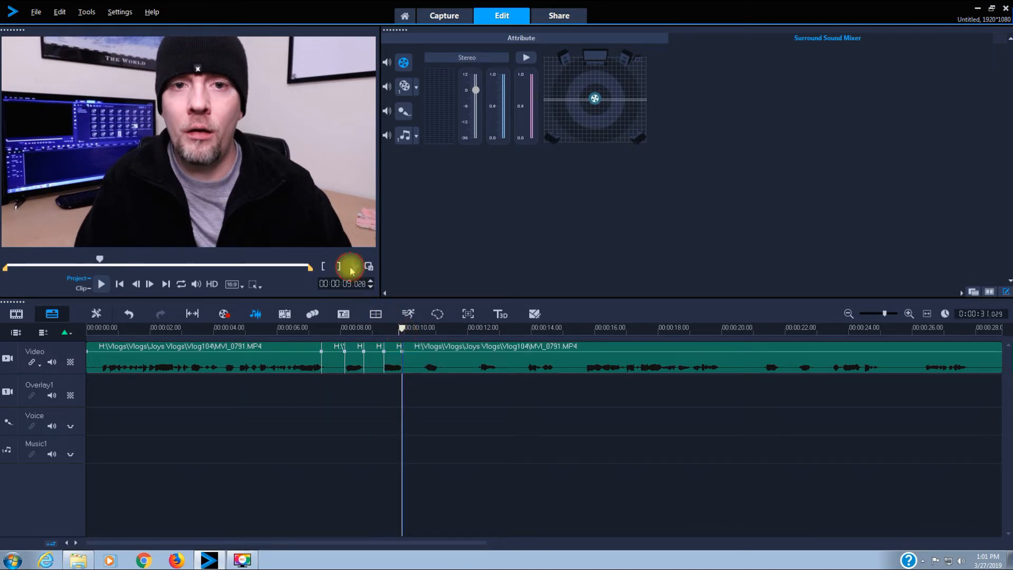
click(424, 328)
click(356, 268)
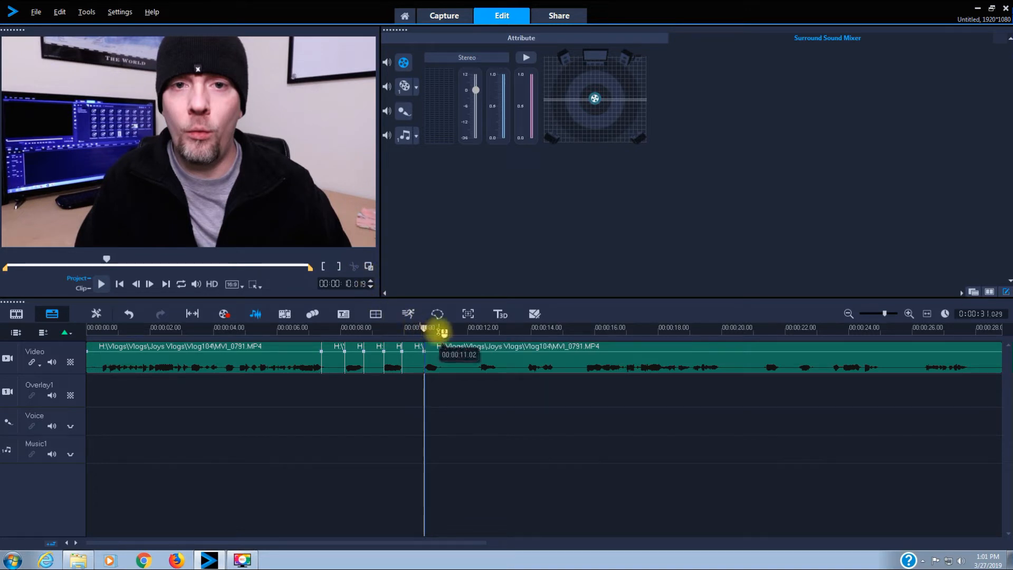
Step: Split the clip at 00:00:11.003, where the speech stops, and where it resumes shortly after the 12-second mark
click(439, 328)
drag(440, 328, 439, 327)
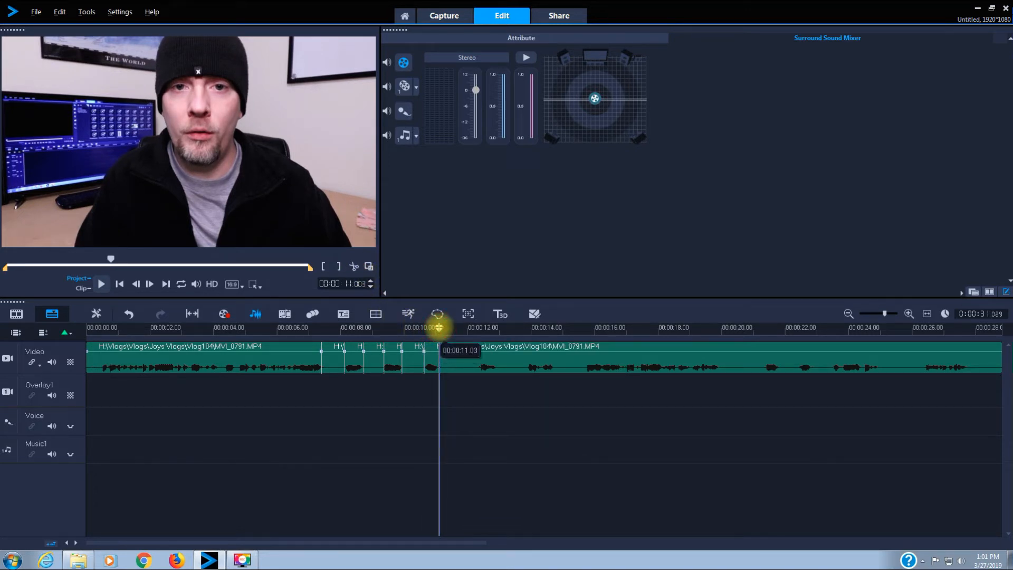
click(354, 266)
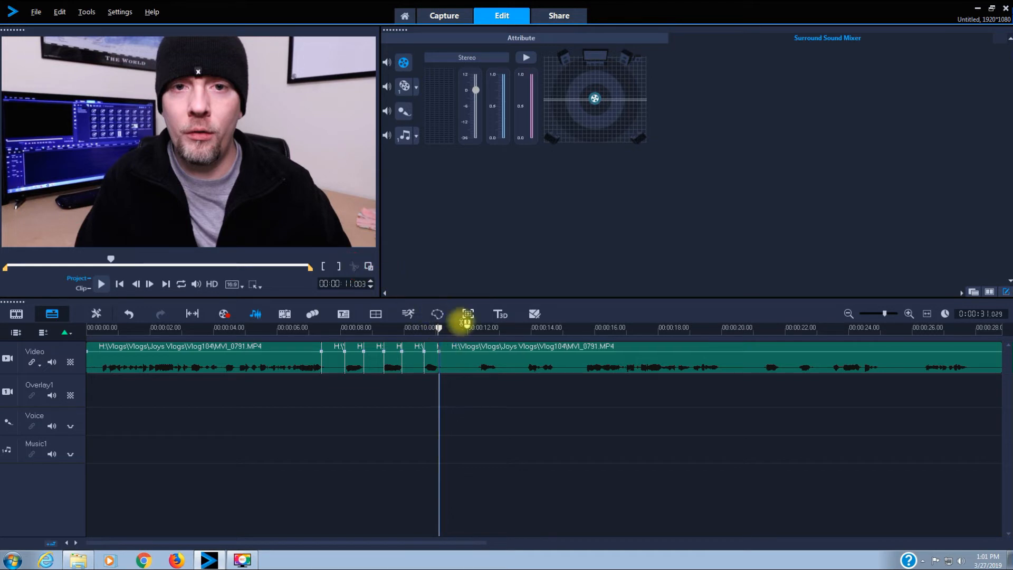
click(478, 328)
click(354, 266)
Step: Split the clip around the silent gap, at 00:00:12.026 and 00:00:13.027
click(495, 326)
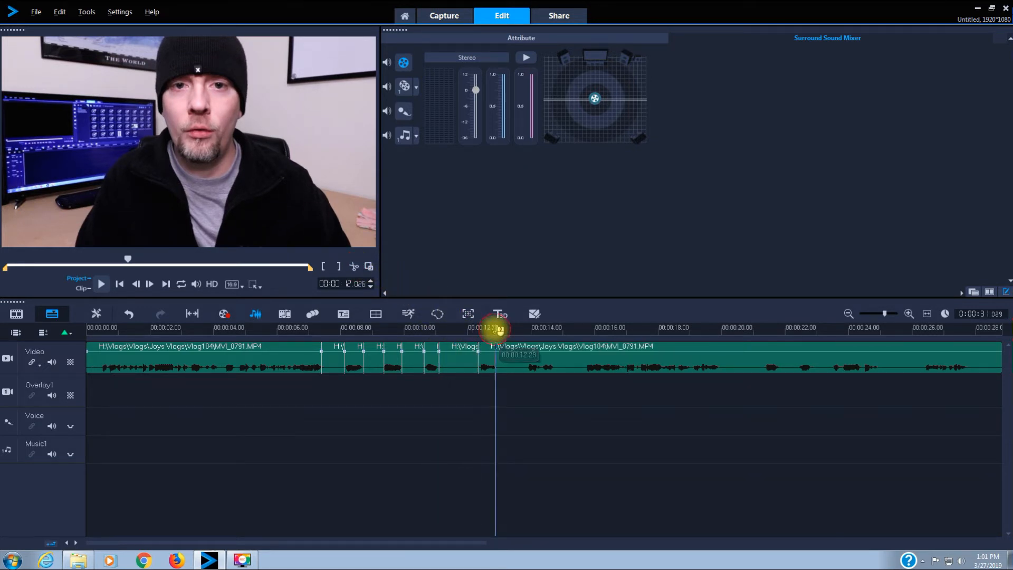
click(354, 266)
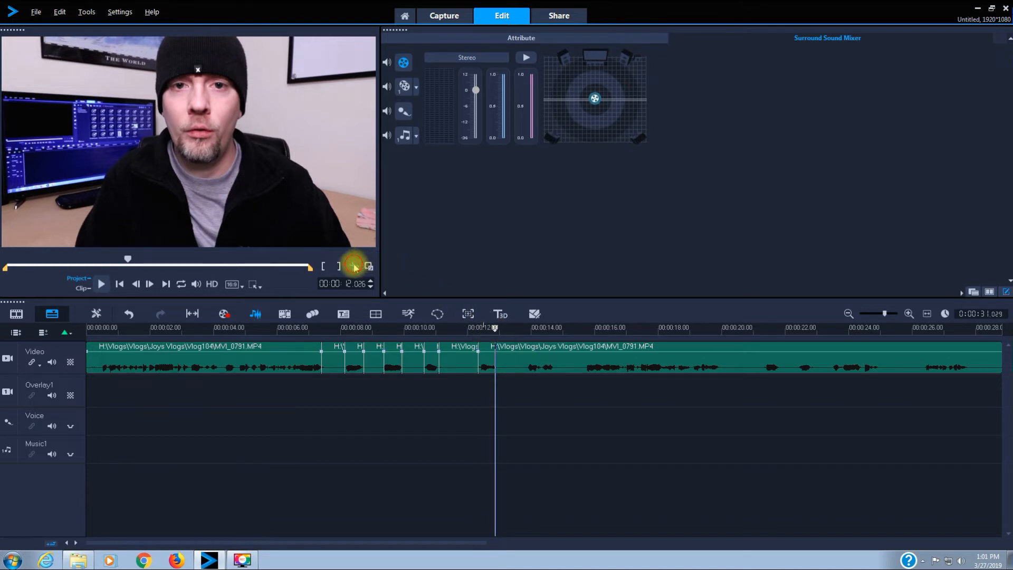
click(528, 328)
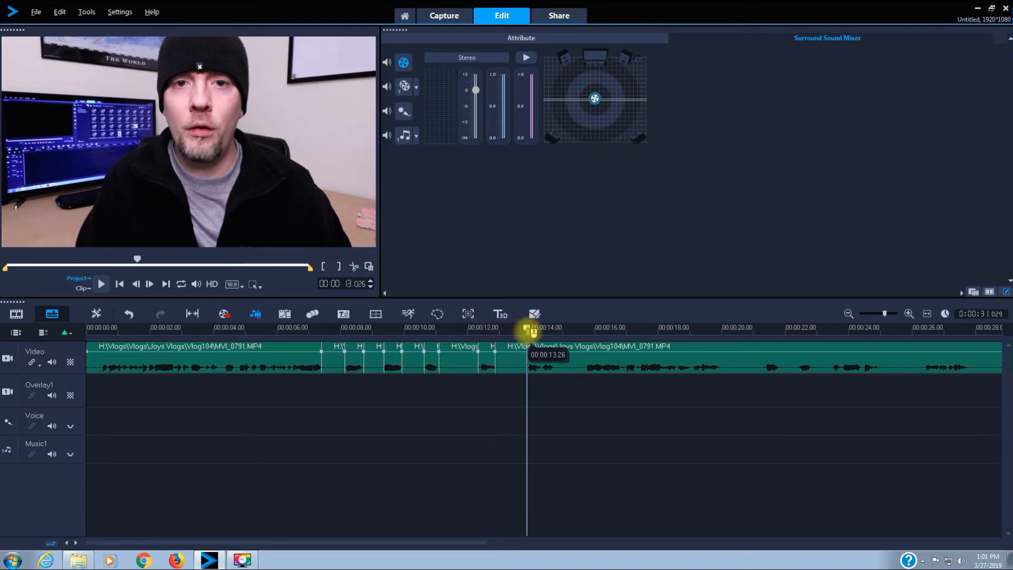
click(354, 266)
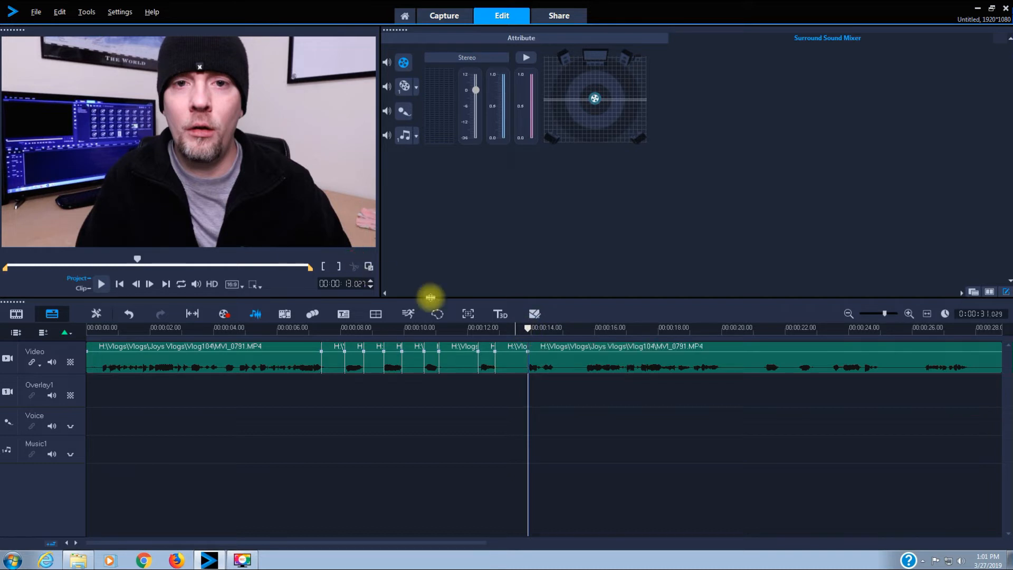
Step: Isolate the next pause by splitting the clip at 00:00:14.022 and 00:00:15.021
click(554, 329)
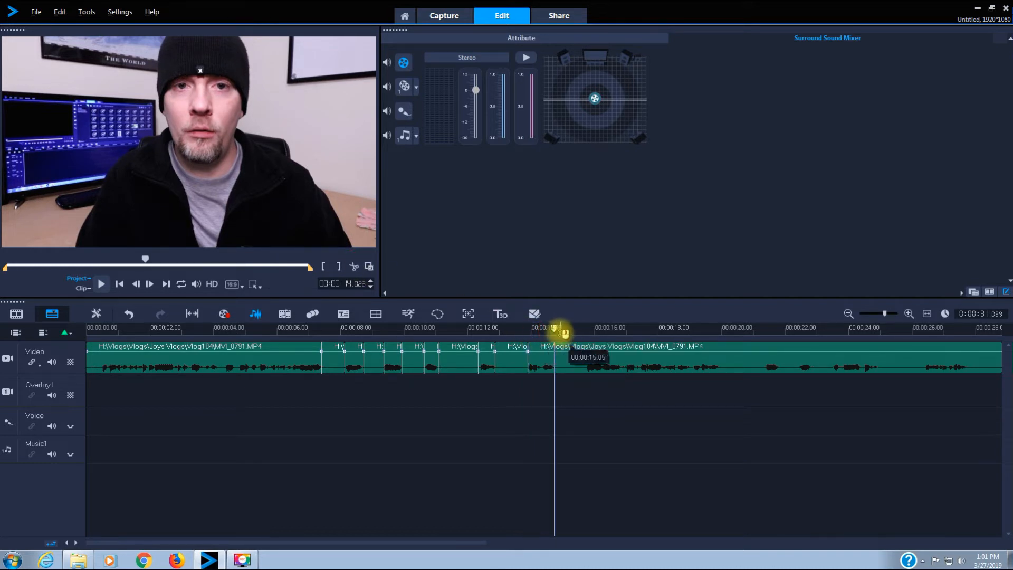
click(555, 329)
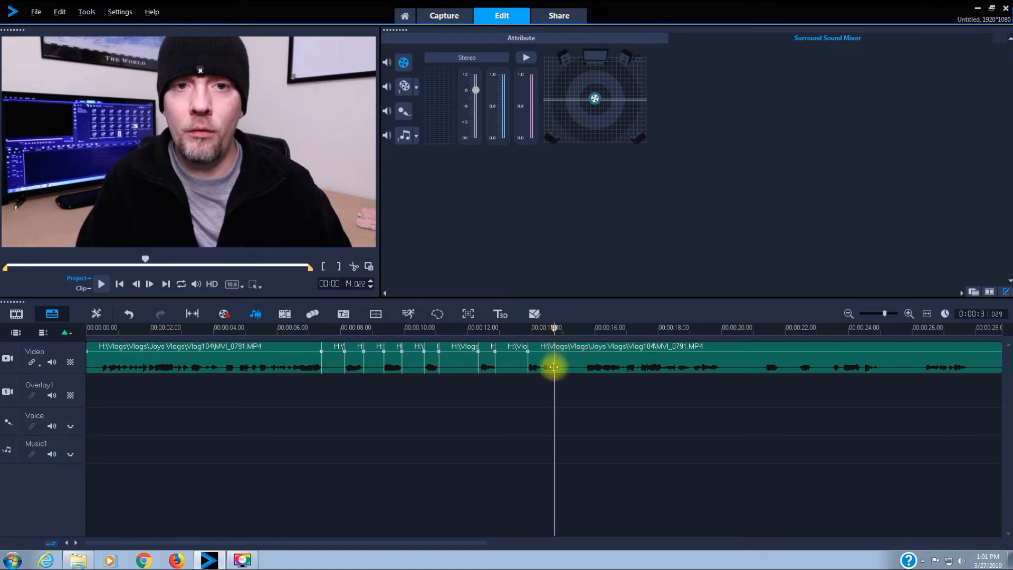
click(346, 266)
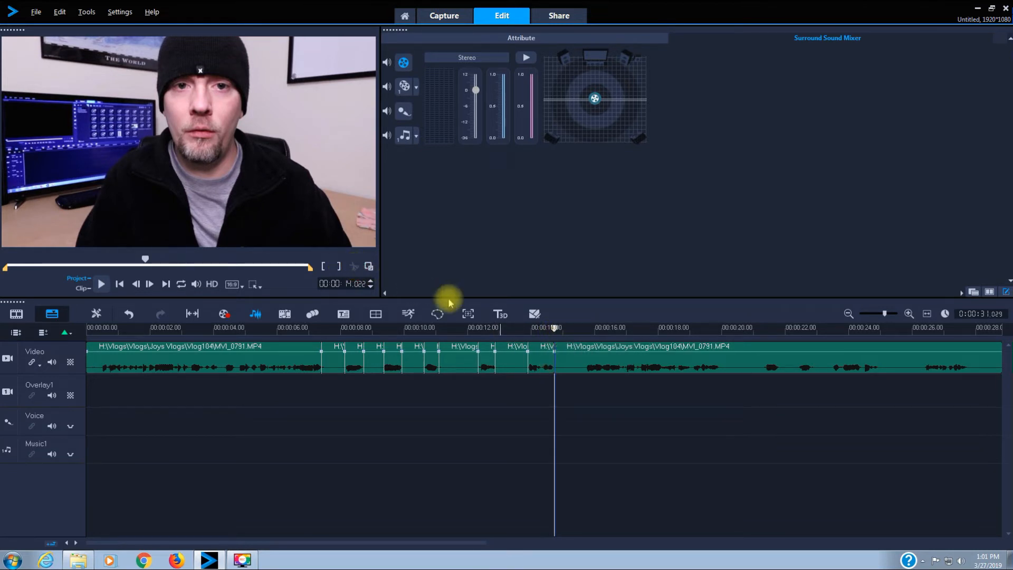
click(586, 329)
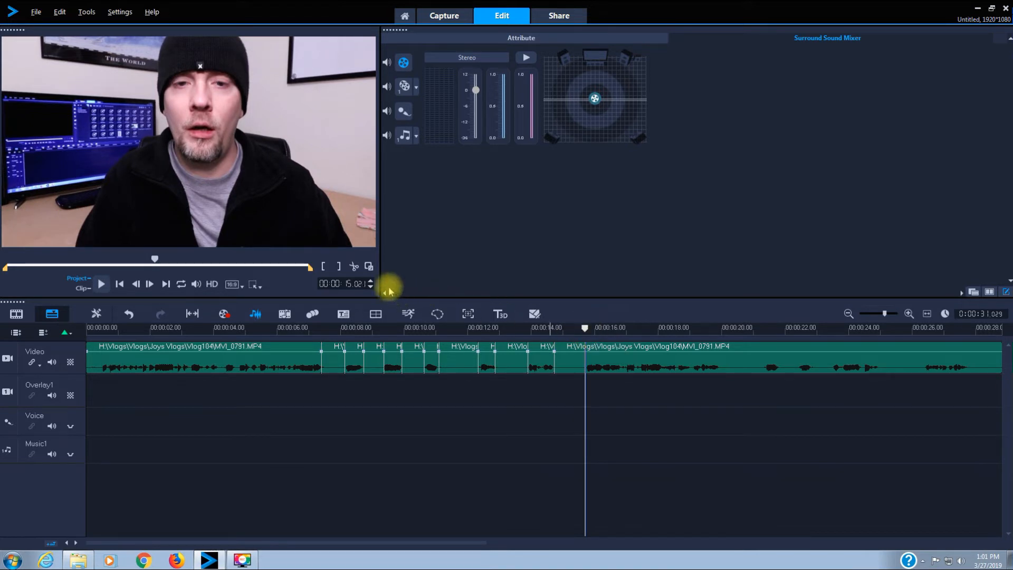
click(354, 267)
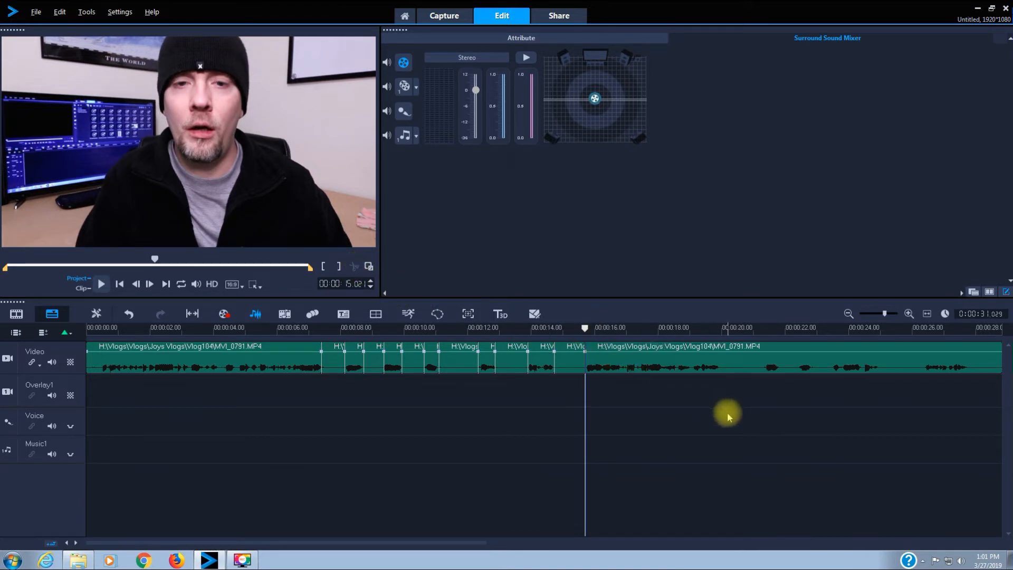
Step: Isolate the silence after the long spoken passage by splitting the clip at 00:00:19.028 and 00:00:21.010
drag(448, 544, 517, 542)
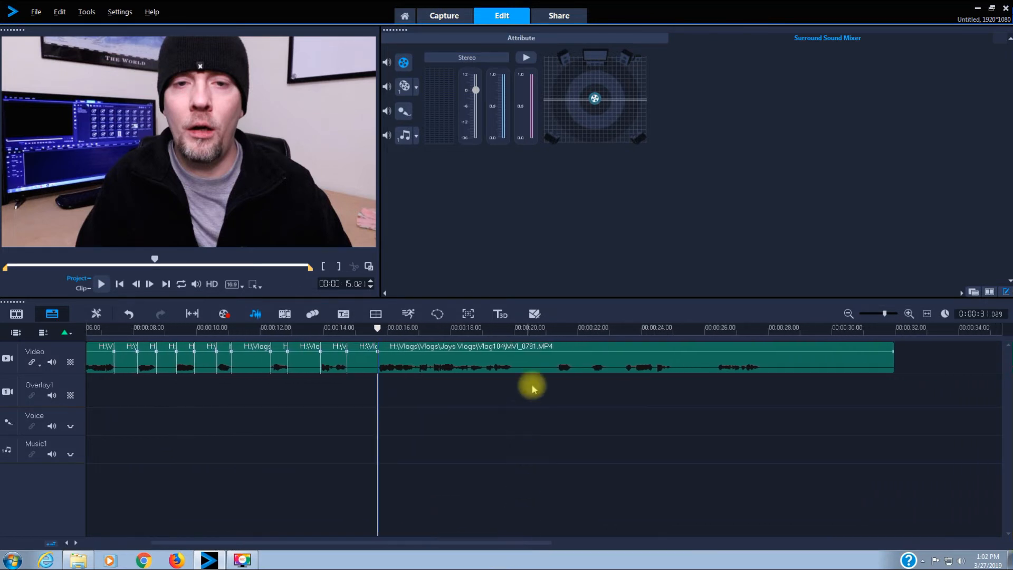
click(528, 330)
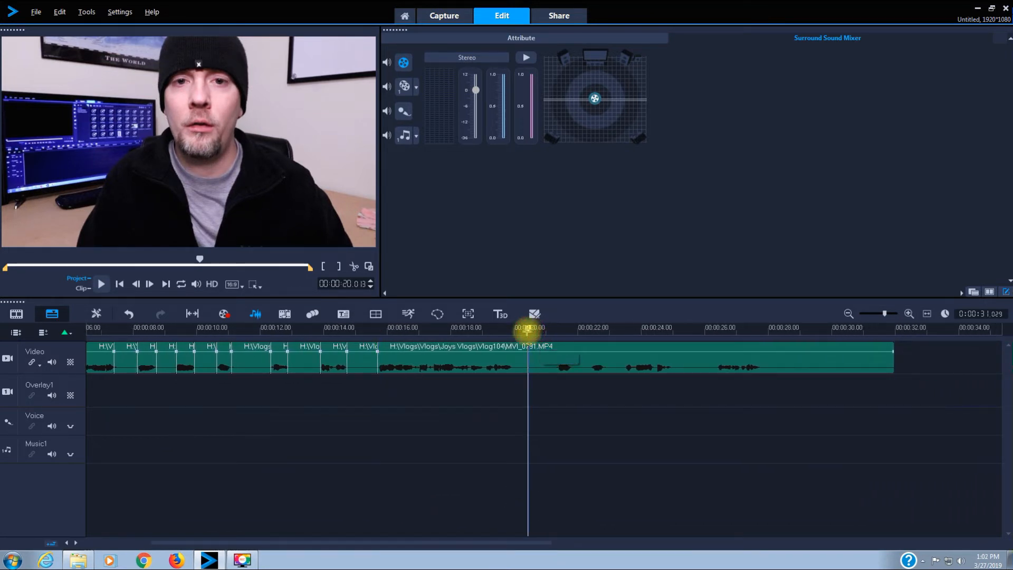
drag(527, 330, 512, 333)
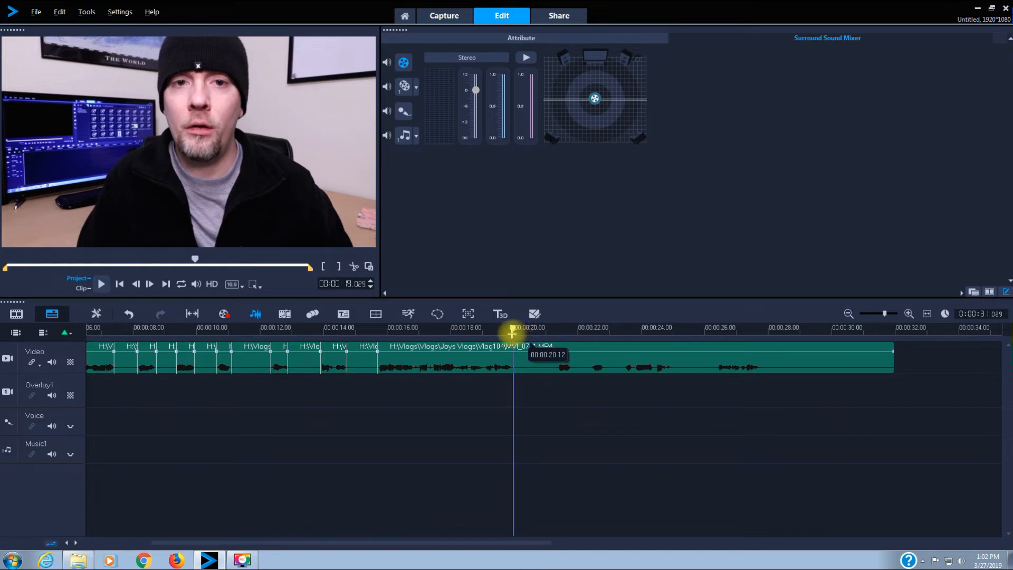
click(354, 267)
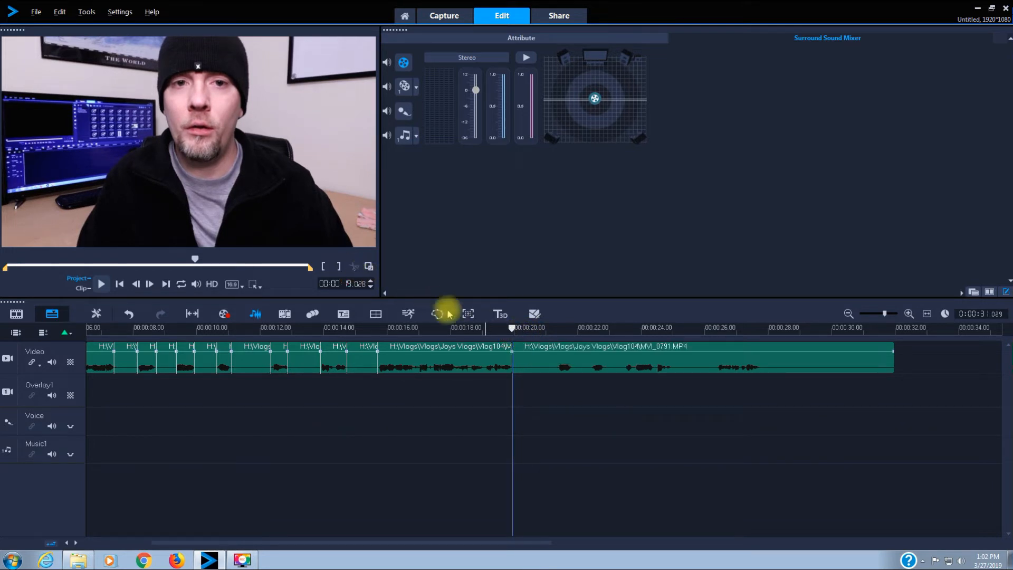
click(555, 329)
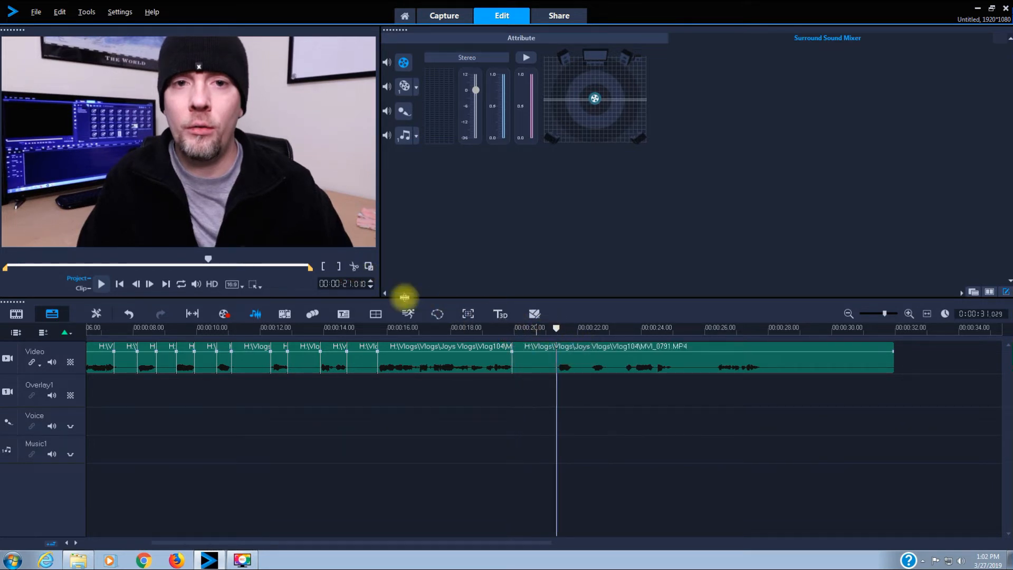
click(354, 266)
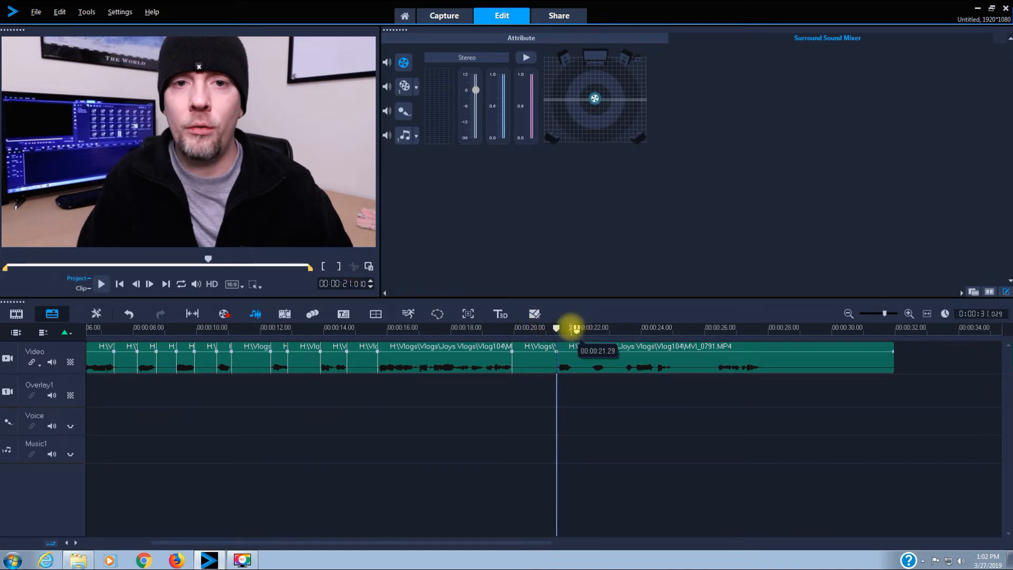
Step: Split the clip where the short phrase ends, just before the 22-second mark, and where speech resumes at 00:00:22.012
click(570, 328)
click(354, 266)
click(591, 329)
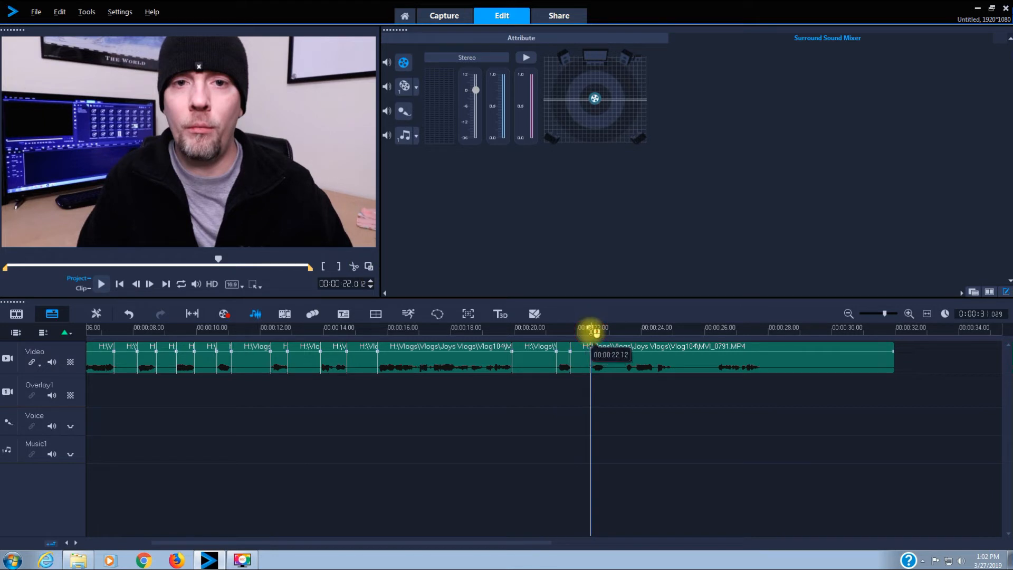
click(354, 266)
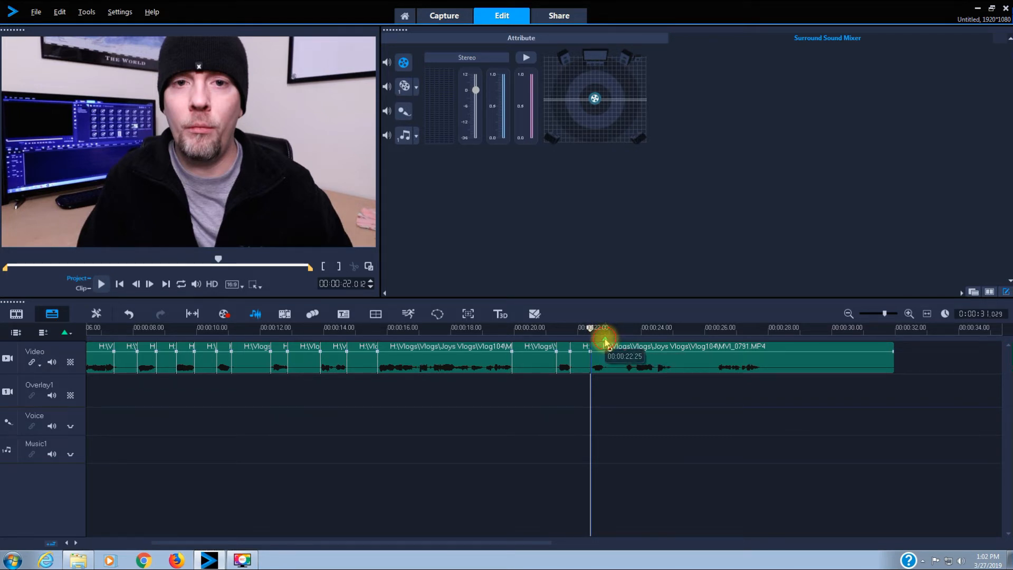
Step: Split the clip at both ends of the next pause, at 00:00:22.025 and 00:00:23.016
click(605, 328)
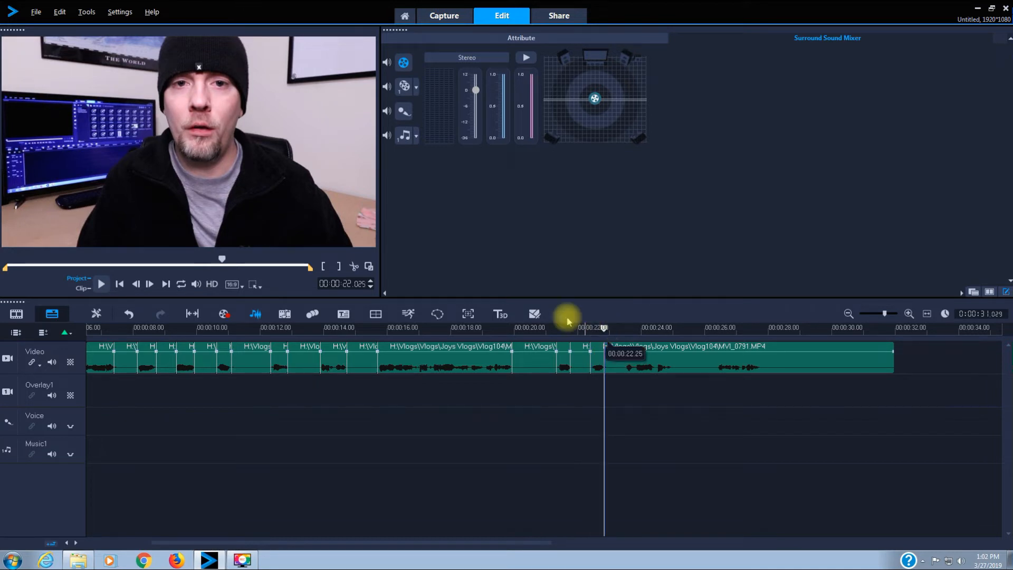
click(356, 266)
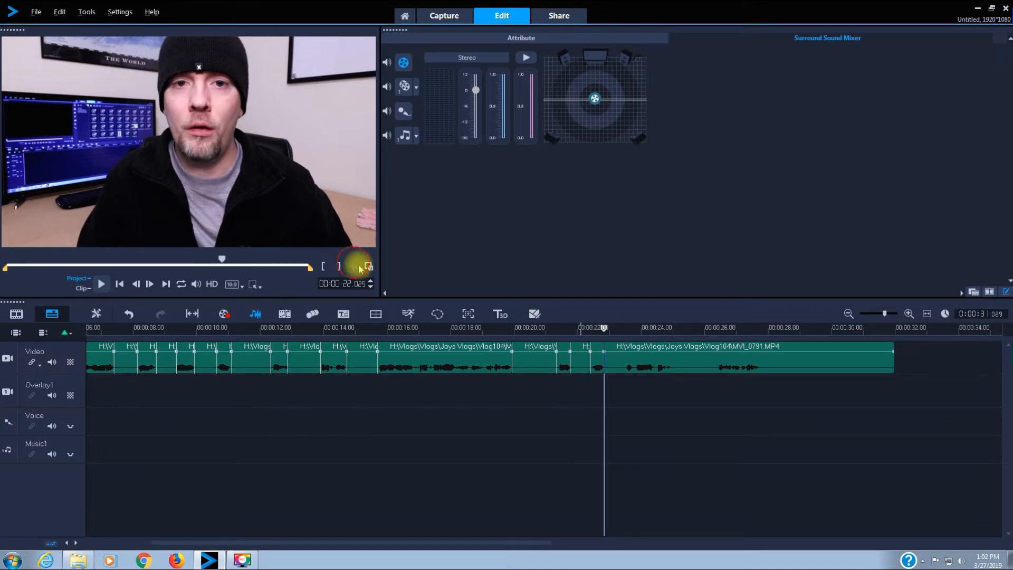
click(624, 330)
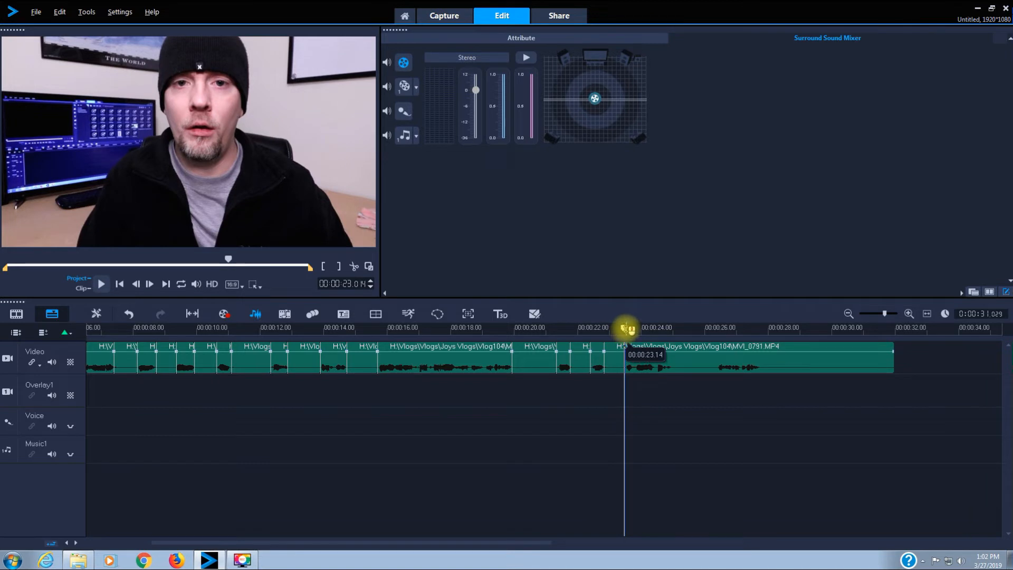
click(626, 329)
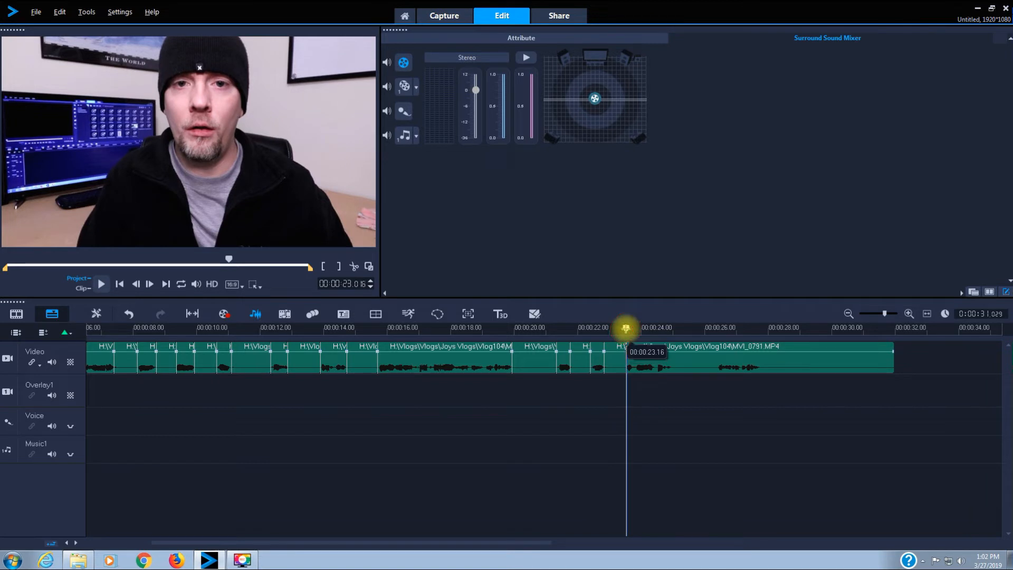
click(354, 268)
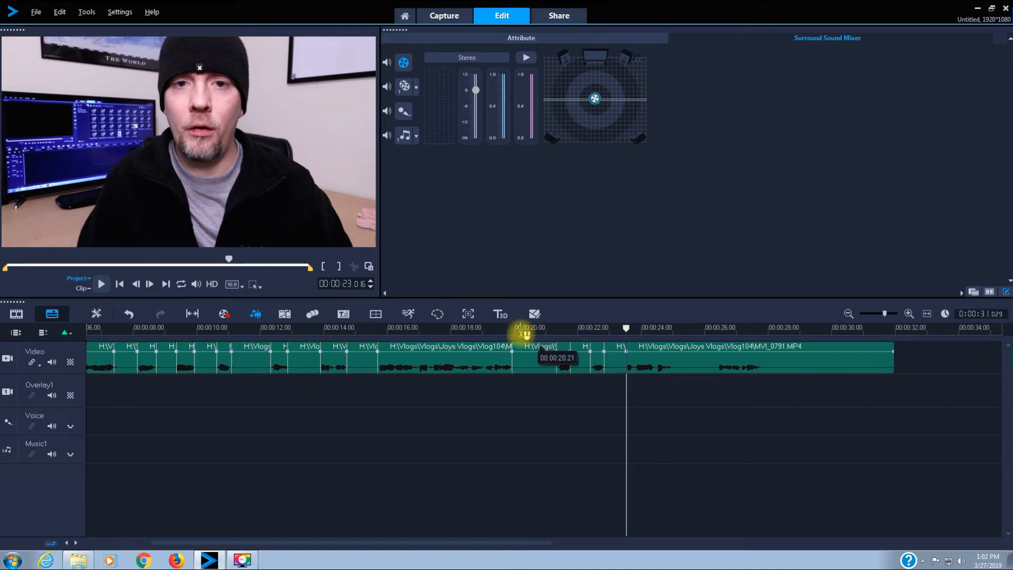
Step: Split the clip at both ends of the pause before the final phrase, at 00:00:24.028 and 00:00:26.013
click(670, 330)
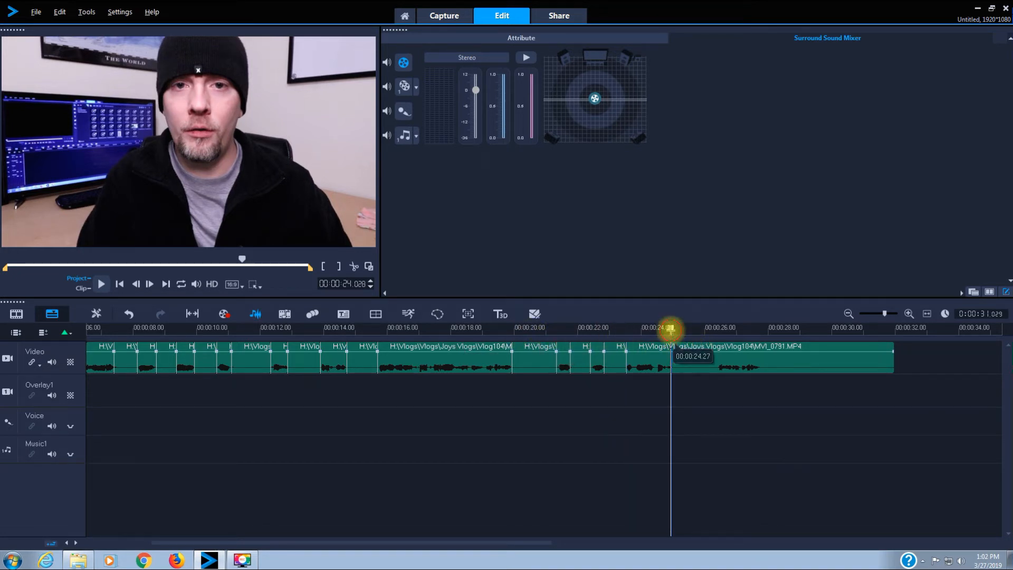
click(353, 266)
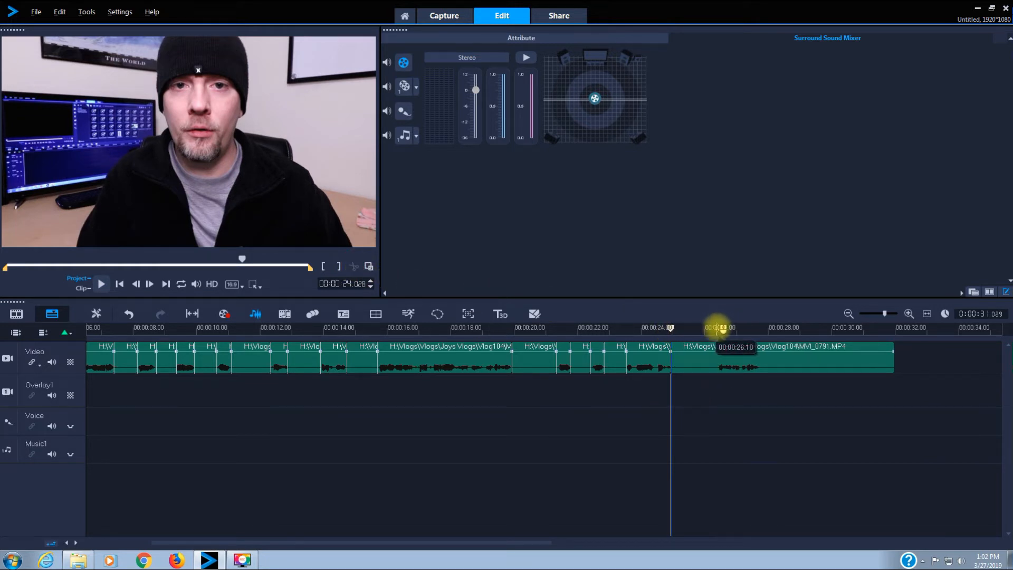
click(723, 330)
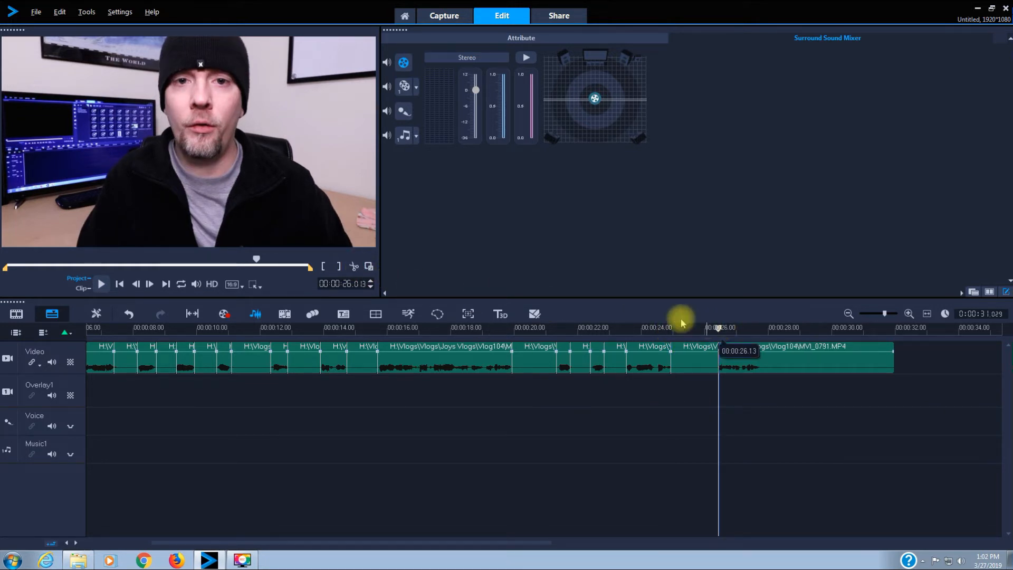
click(354, 267)
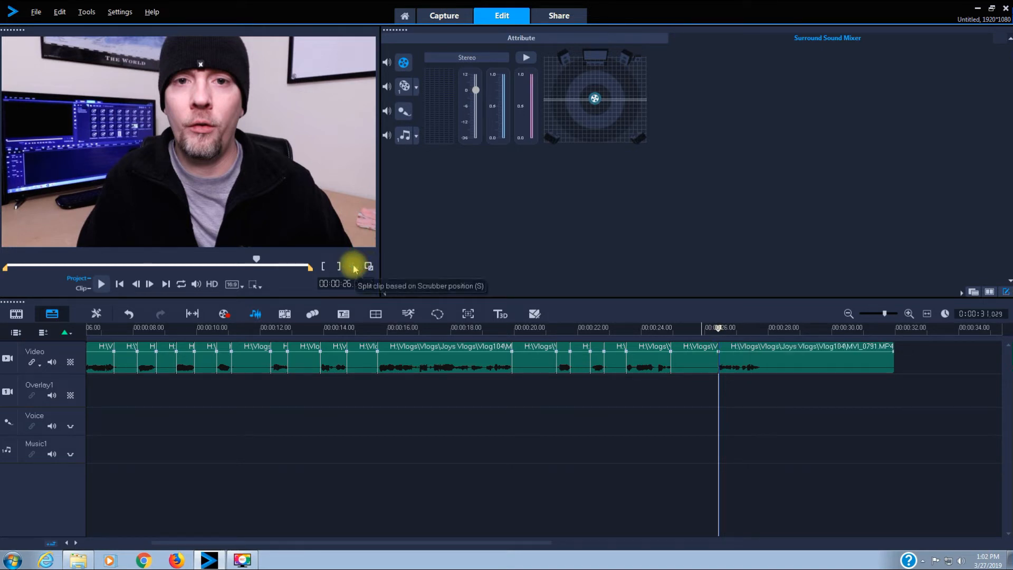
Step: Split the clip where the final phrase ends, at 00:00:27.026
click(764, 331)
drag(762, 329, 764, 329)
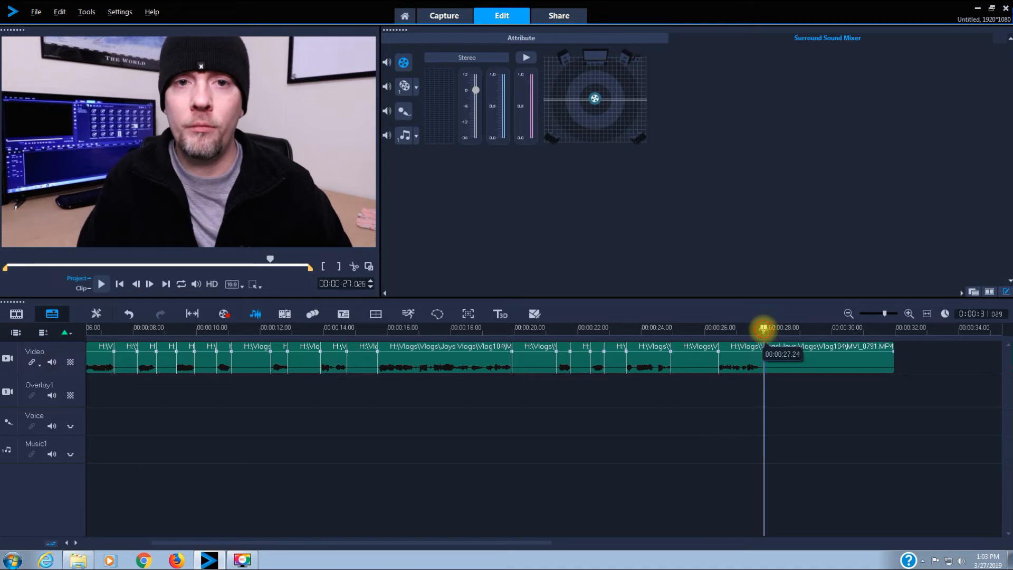
click(354, 269)
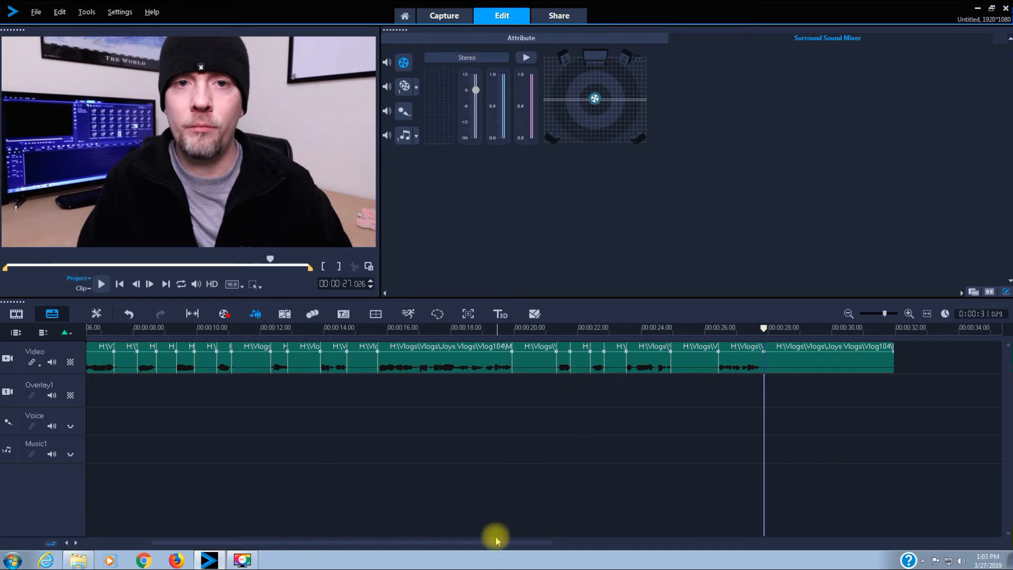
Step: Delete the first three silent segments from the video track, beginning with the one right after the opening spoken passage
drag(495, 542, 395, 539)
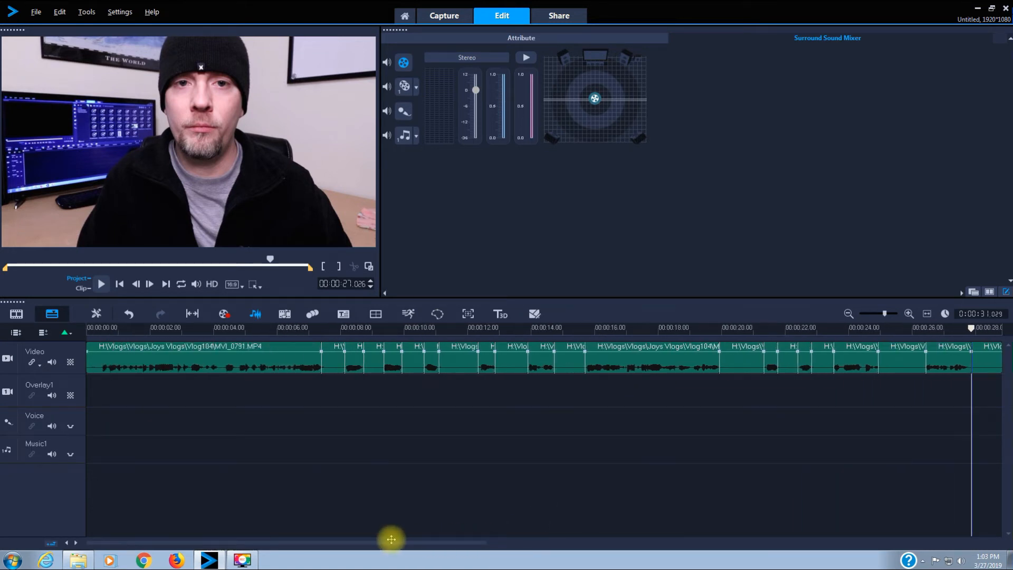
right_click(328, 362)
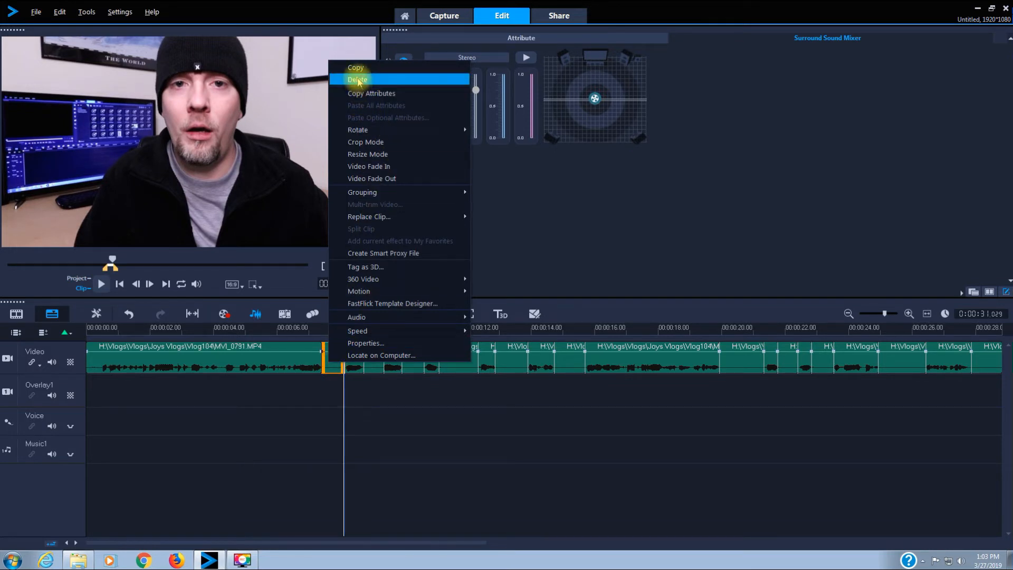
click(357, 79)
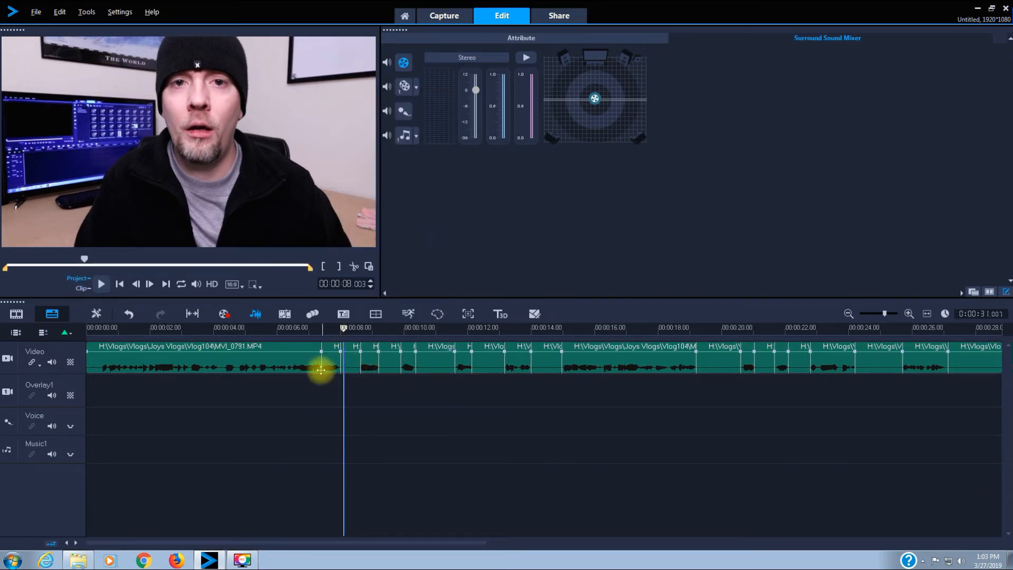
right_click(348, 365)
click(392, 86)
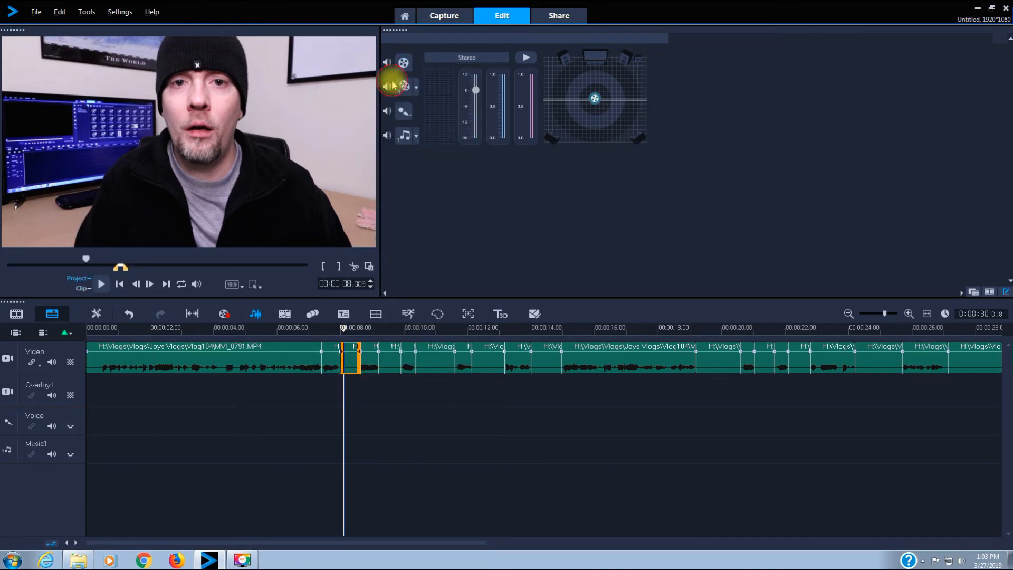
click(365, 363)
right_click(366, 364)
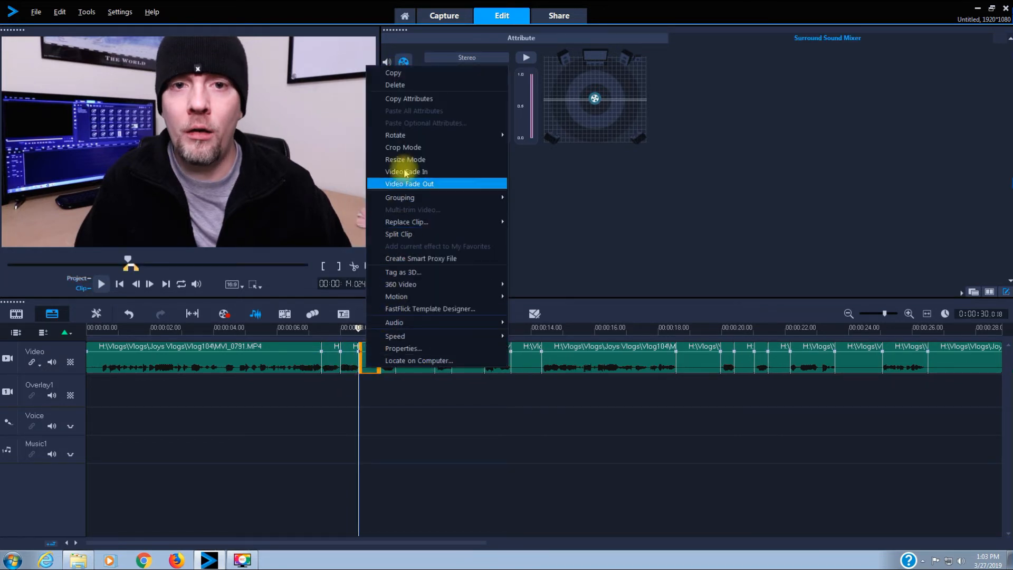
click(401, 85)
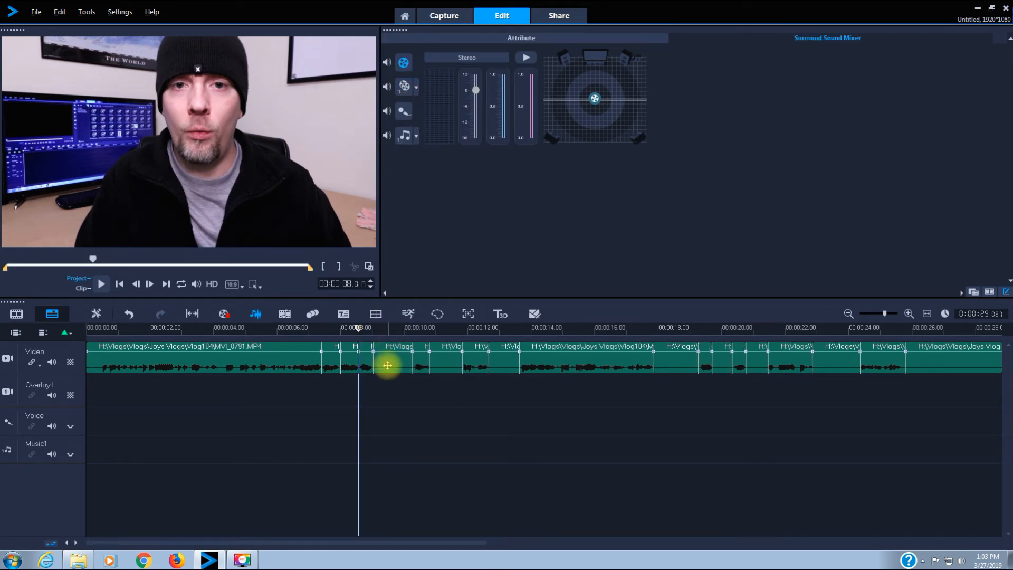
Step: Delete the next three silent segments, up to the start of the long spoken passage
click(388, 365)
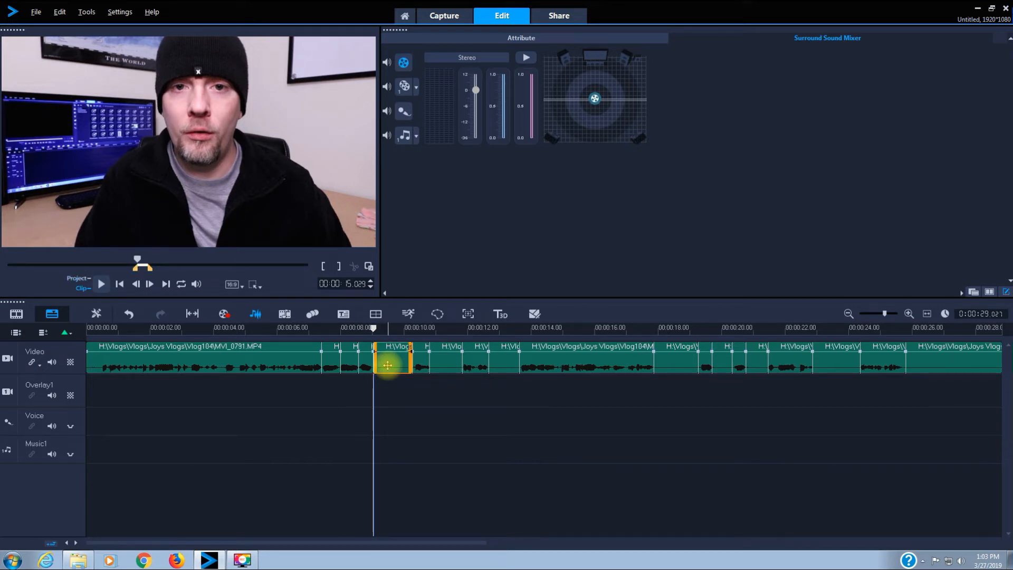
key(Delete)
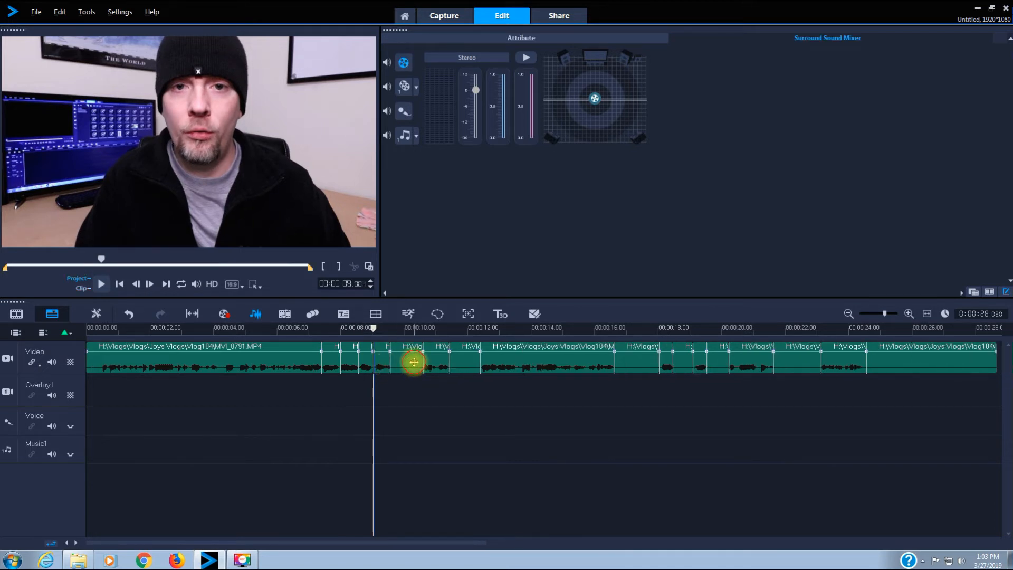
click(414, 362)
key(Delete)
click(430, 362)
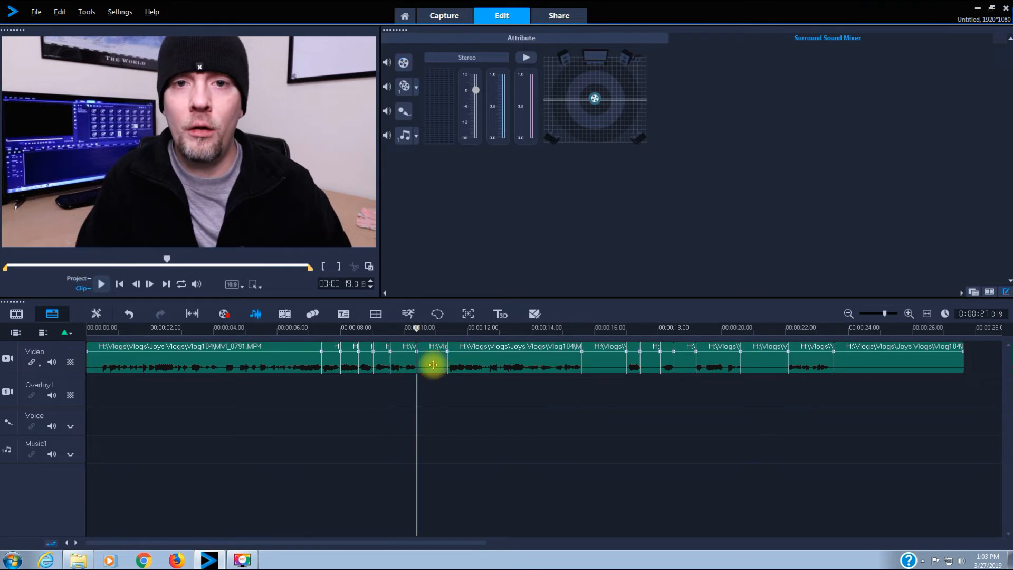
key(Delete)
Step: Delete the four silent segments following the long spoken passage and the trailing silence after the final phrase
click(576, 364)
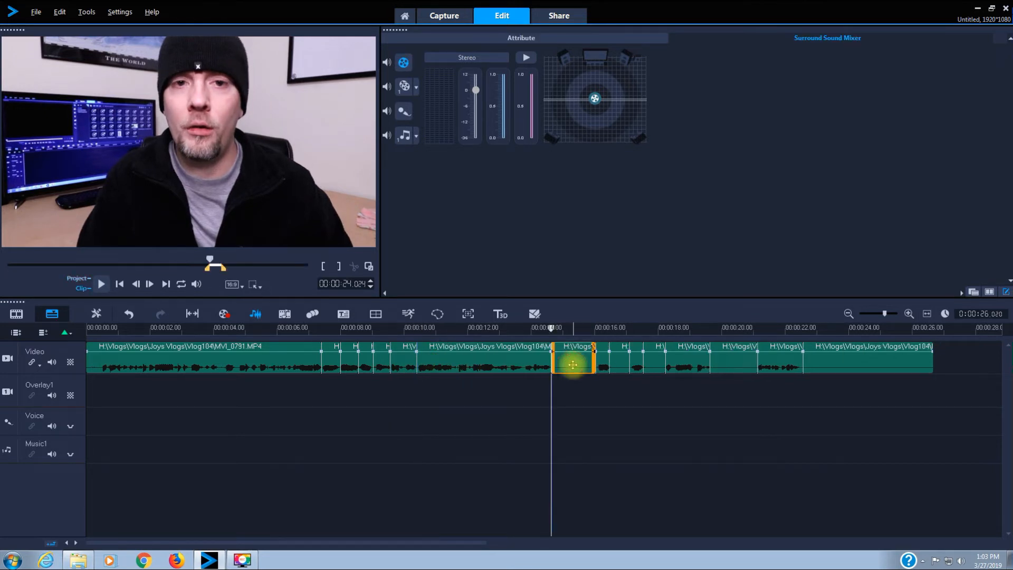
key(Delete)
click(575, 365)
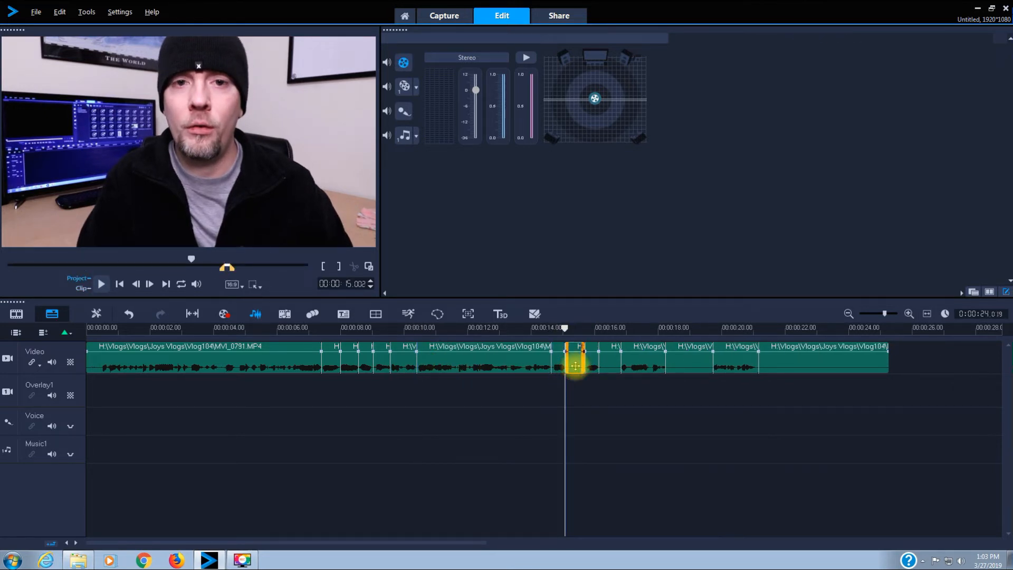
key(Delete)
click(585, 362)
key(Delete)
click(642, 357)
key(Delete)
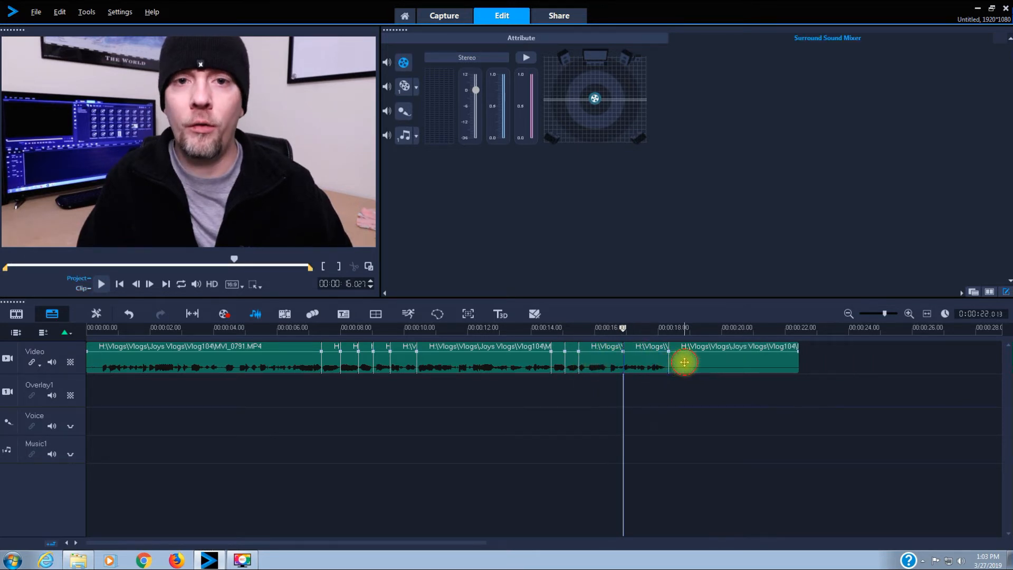
click(684, 362)
key(Delete)
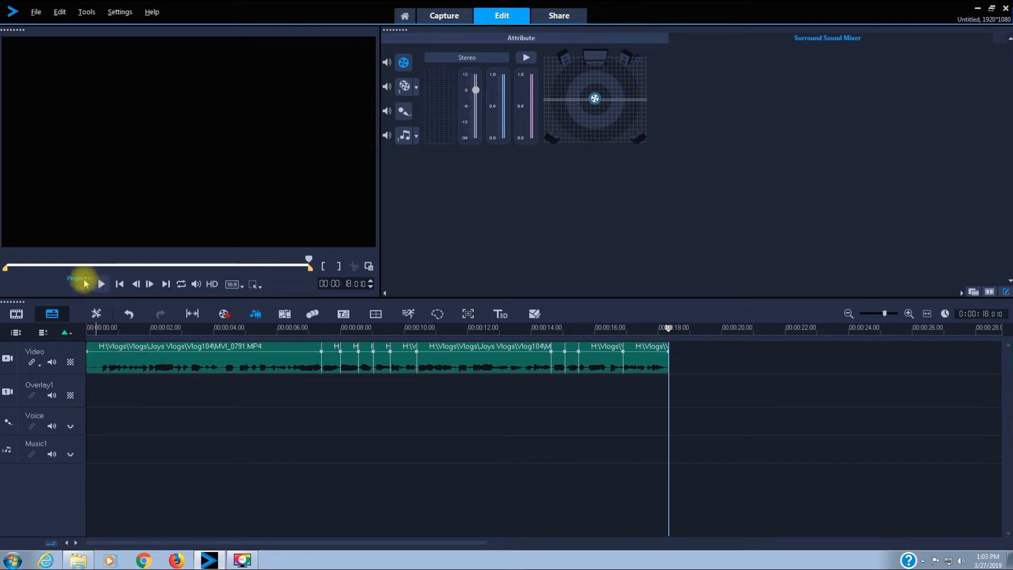
Step: Play the tightened project from the beginning to check the cuts
click(19, 267)
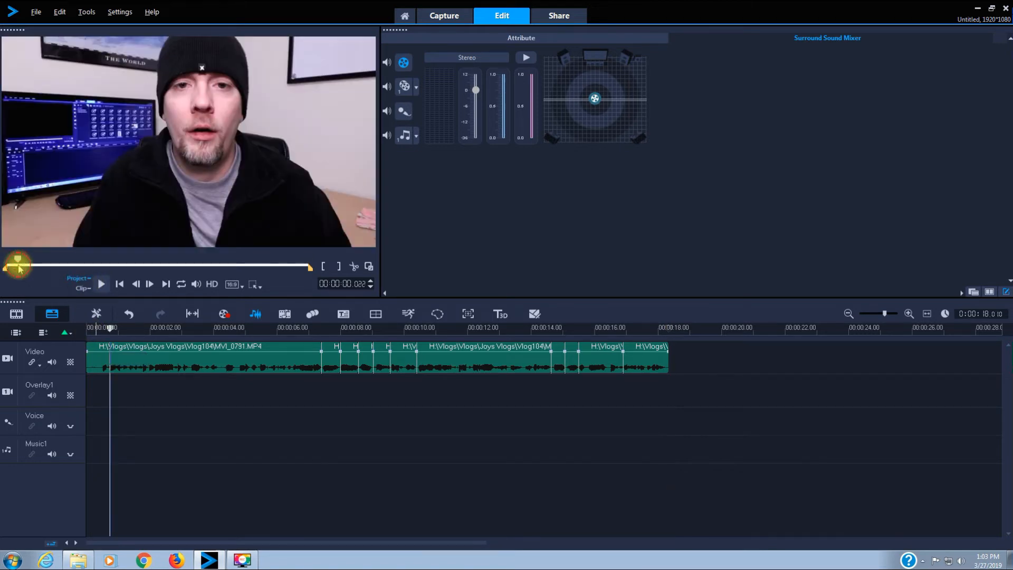
drag(17, 263, 7, 261)
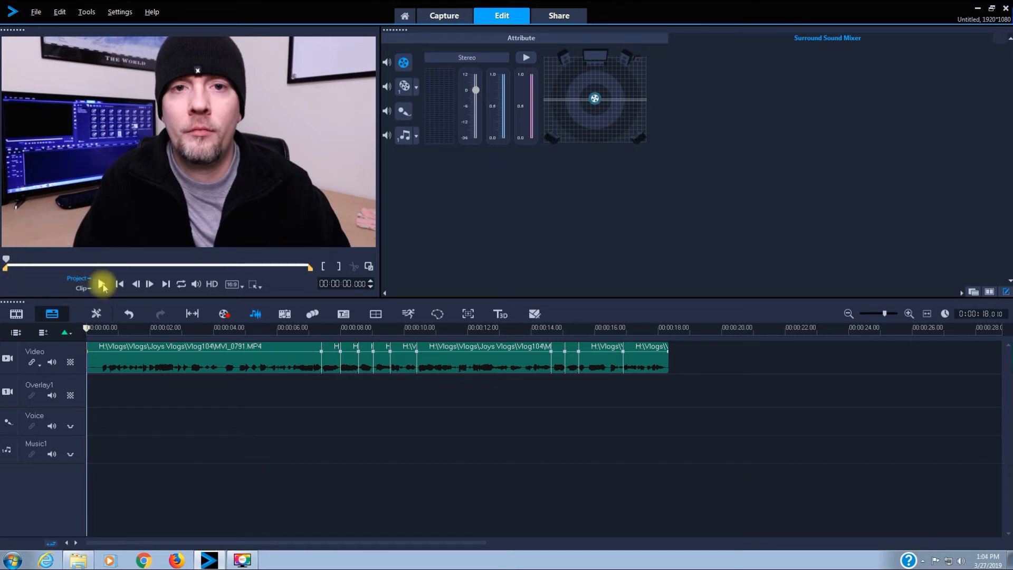
click(102, 285)
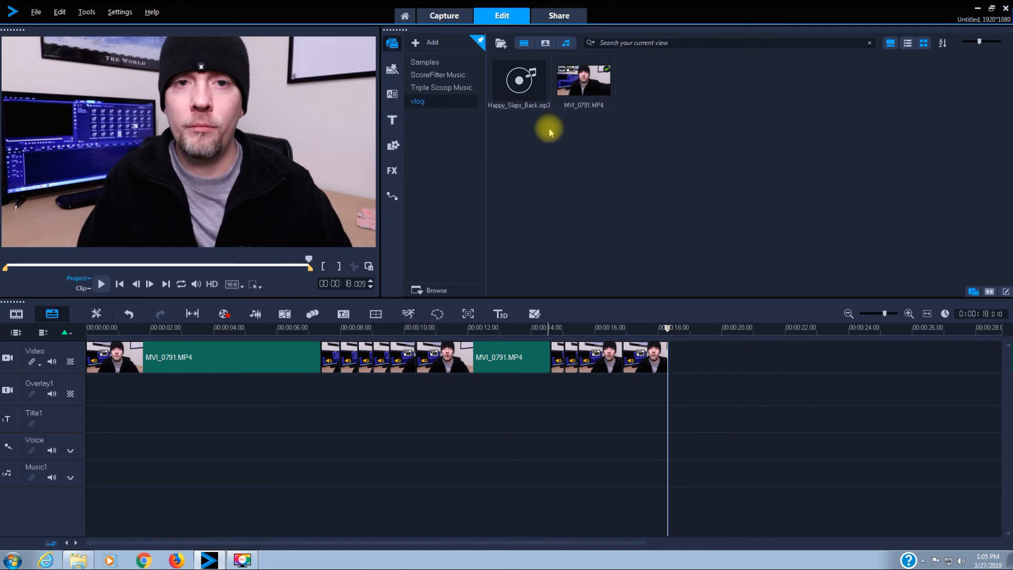
Step: Place Happy_Slaps_Back.mp3 at the start of the music track and cut away everything past the video's end at 00:00:18.010
click(529, 87)
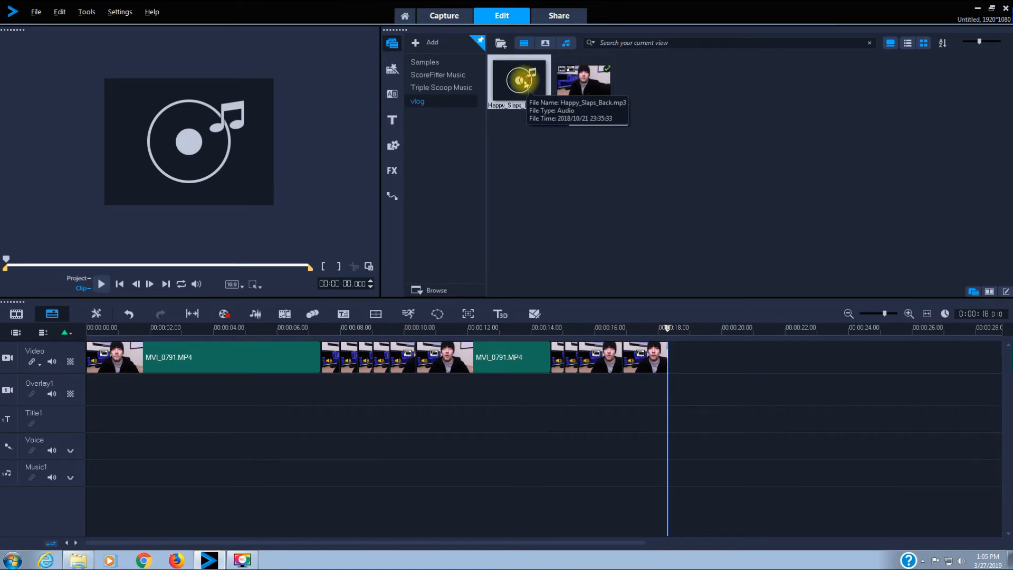
drag(525, 80, 88, 474)
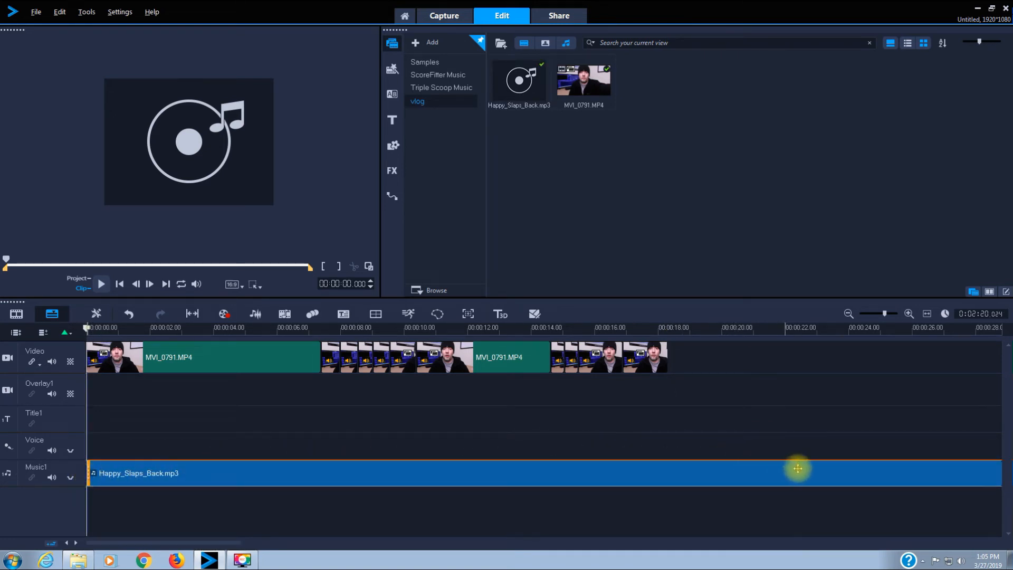
click(669, 327)
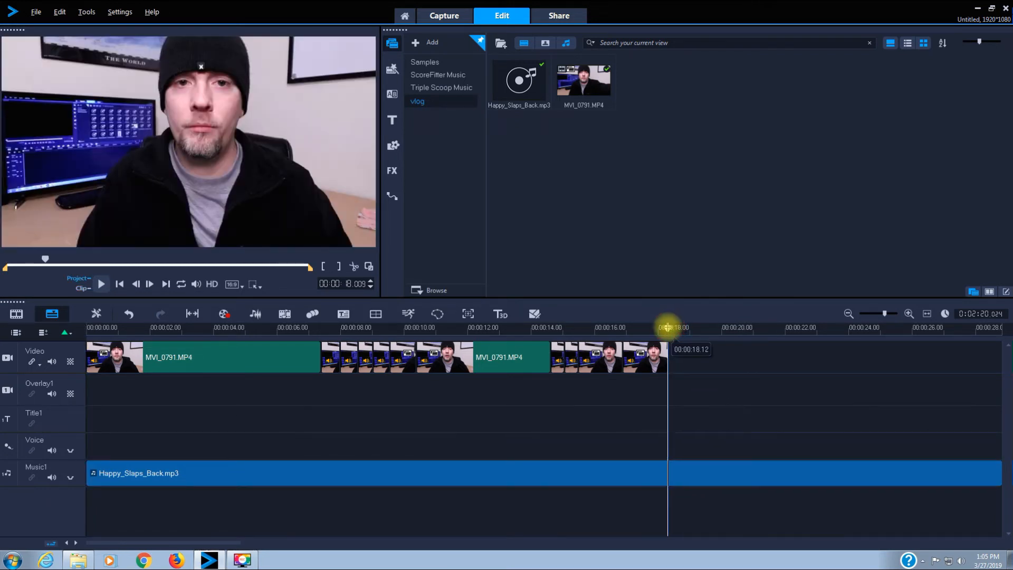
click(684, 327)
drag(684, 327, 668, 328)
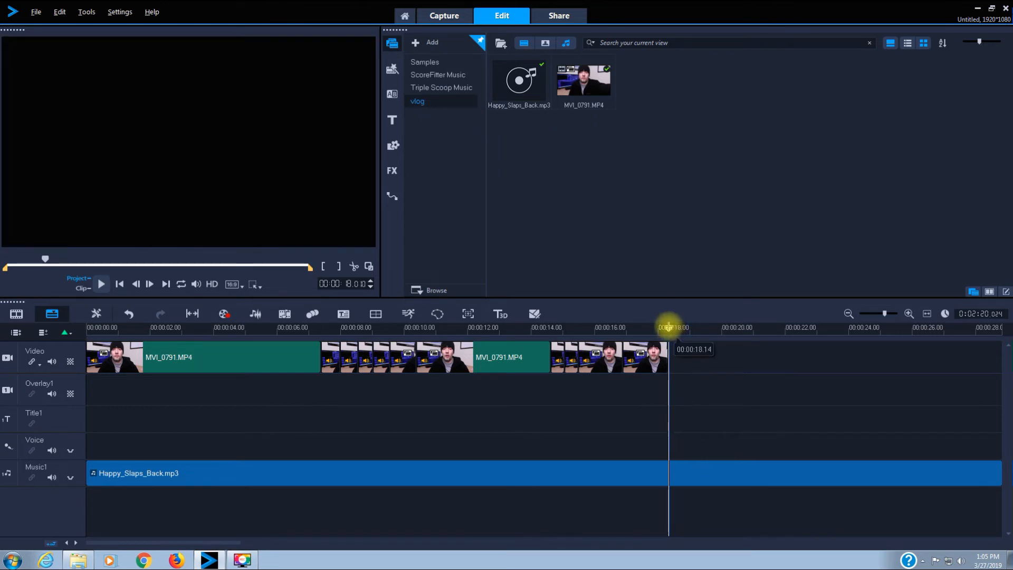
click(668, 480)
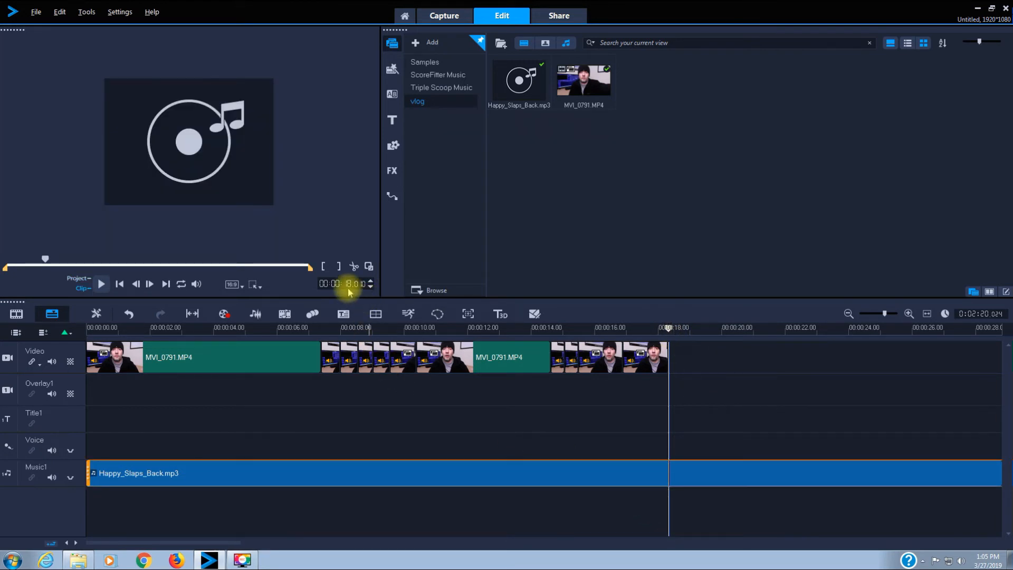
click(354, 267)
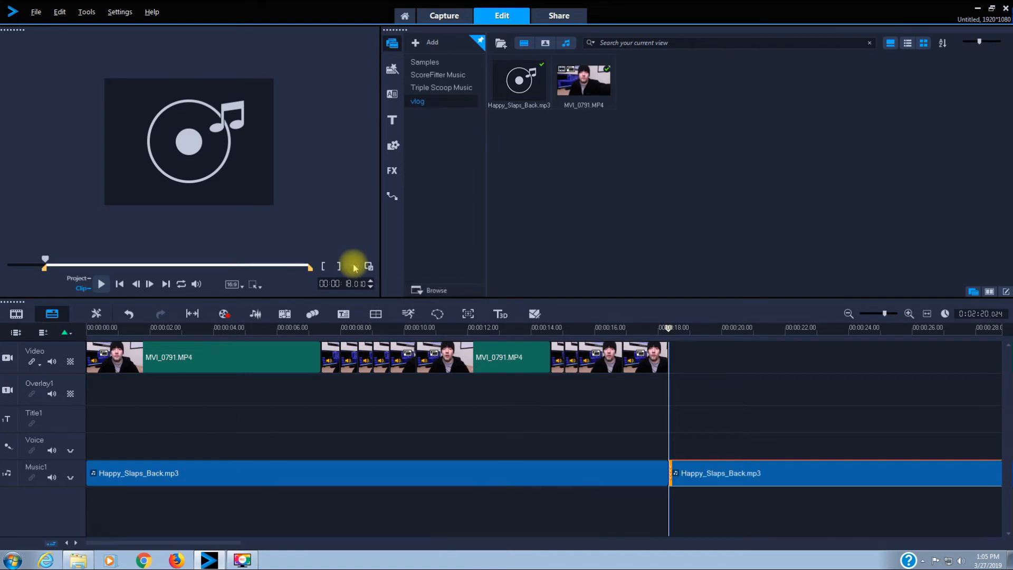
right_click(787, 475)
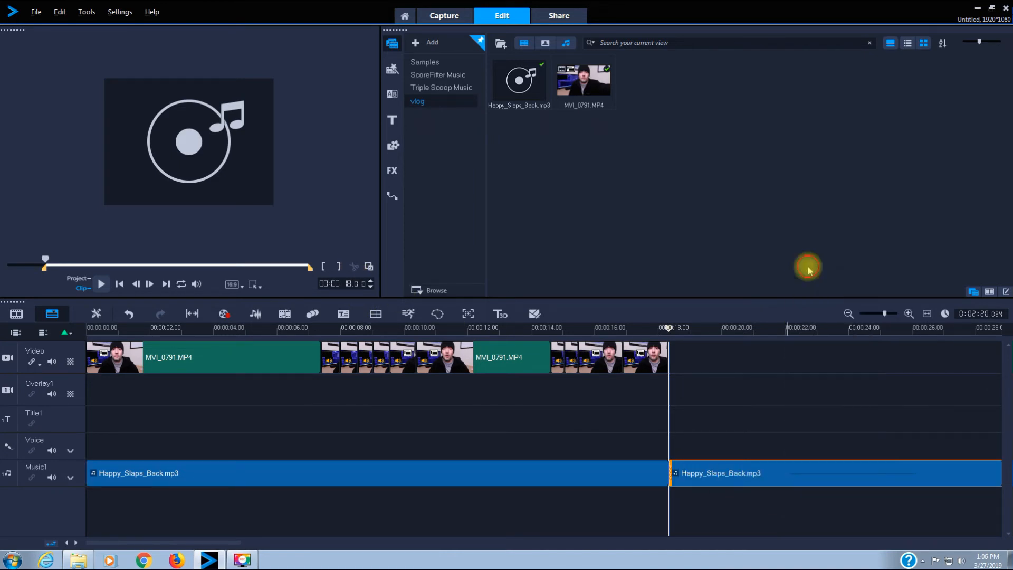
click(812, 264)
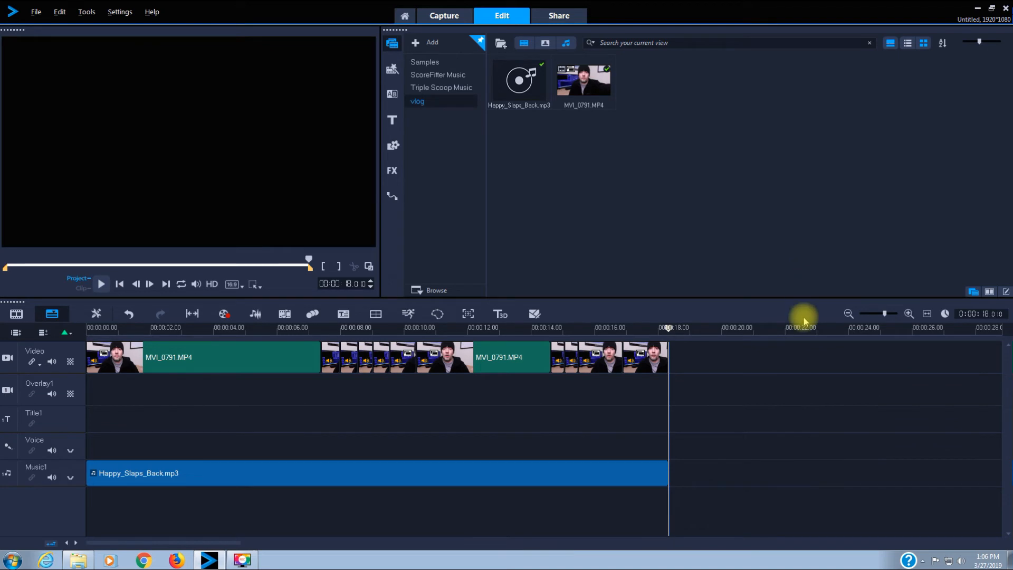
Step: Set the Happy_Slaps_Back.mp3 clip's volume to 10 and apply both a fade-in and a fade-out
double_click(244, 475)
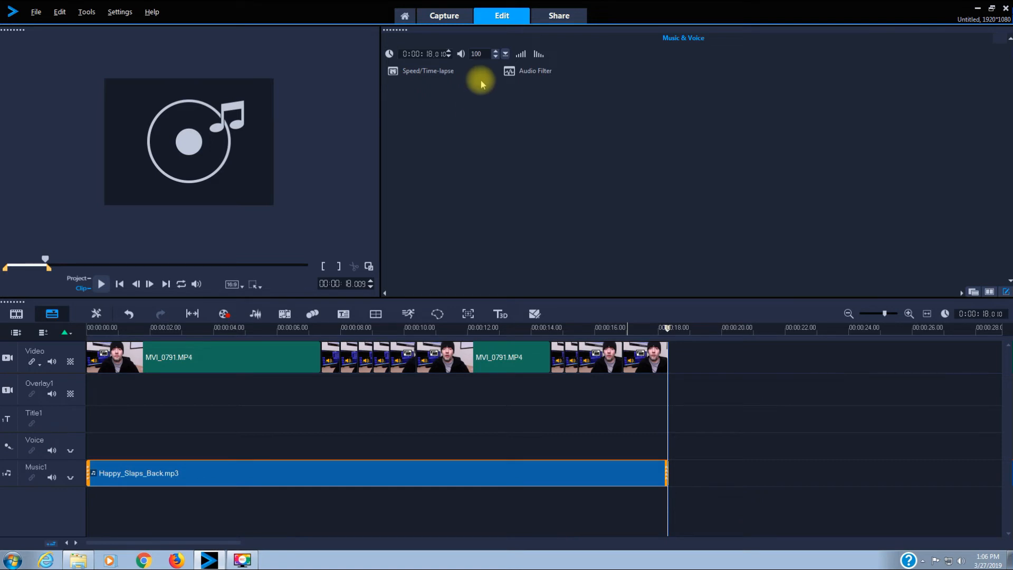
double_click(485, 55)
text(10)
click(521, 54)
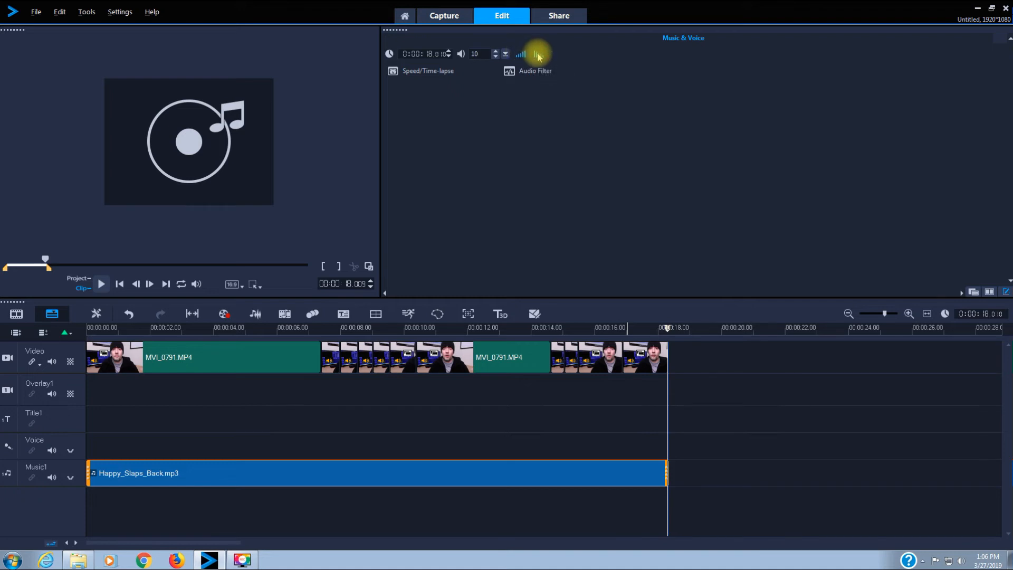
click(538, 54)
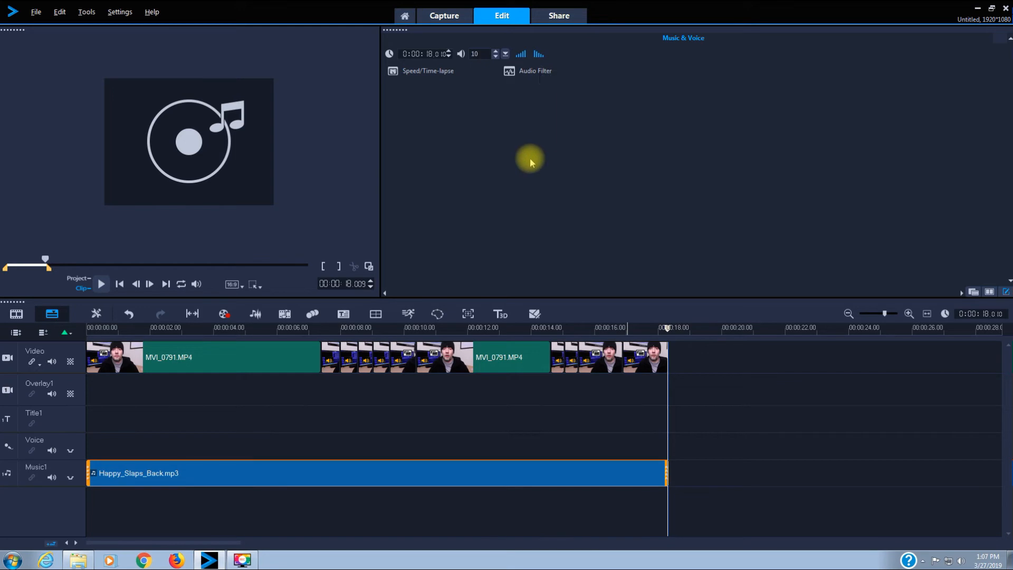
Step: Play the whole project from the beginning to check the background music against the speech
click(82, 284)
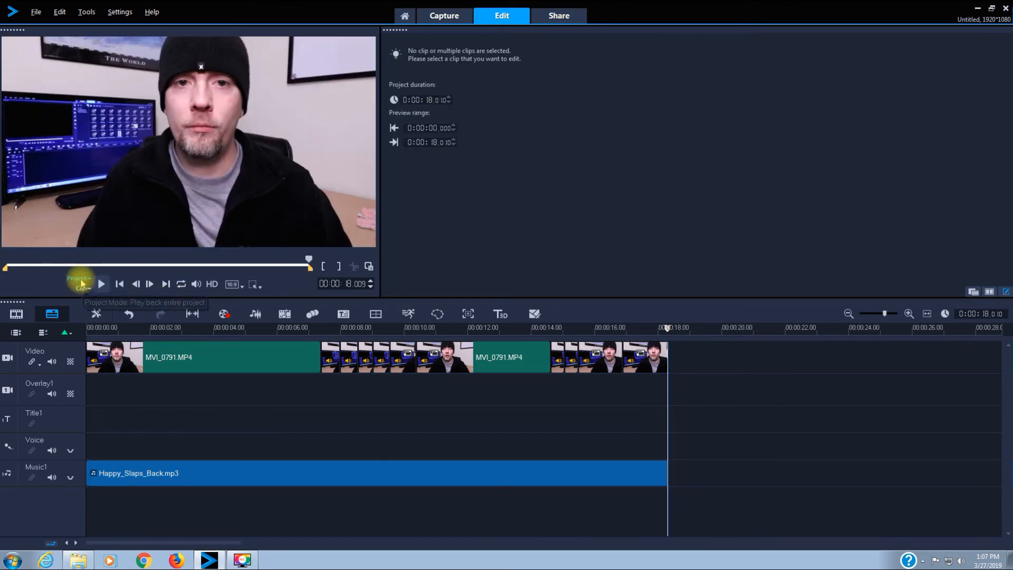
click(10, 263)
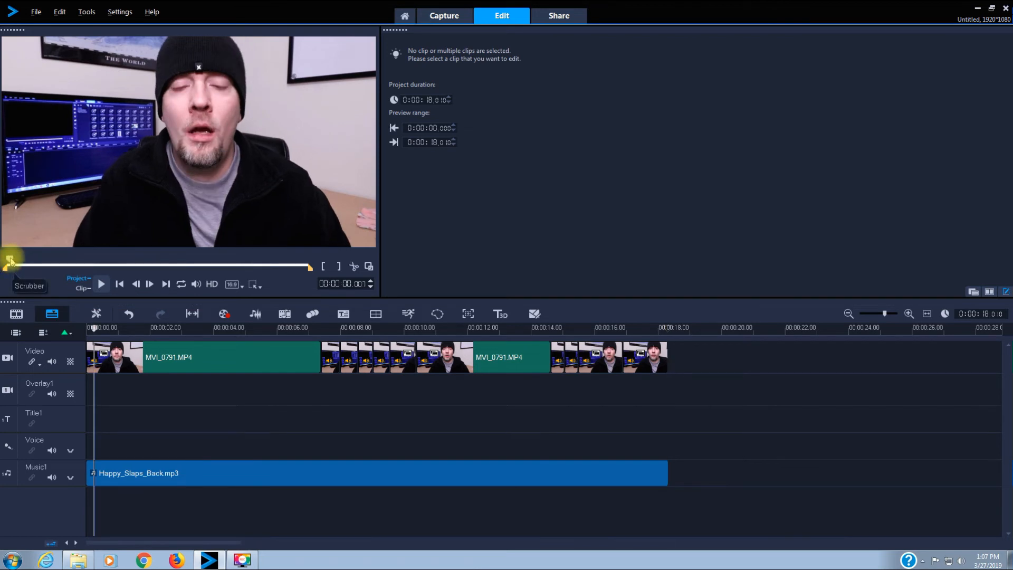
drag(8, 261, 6, 261)
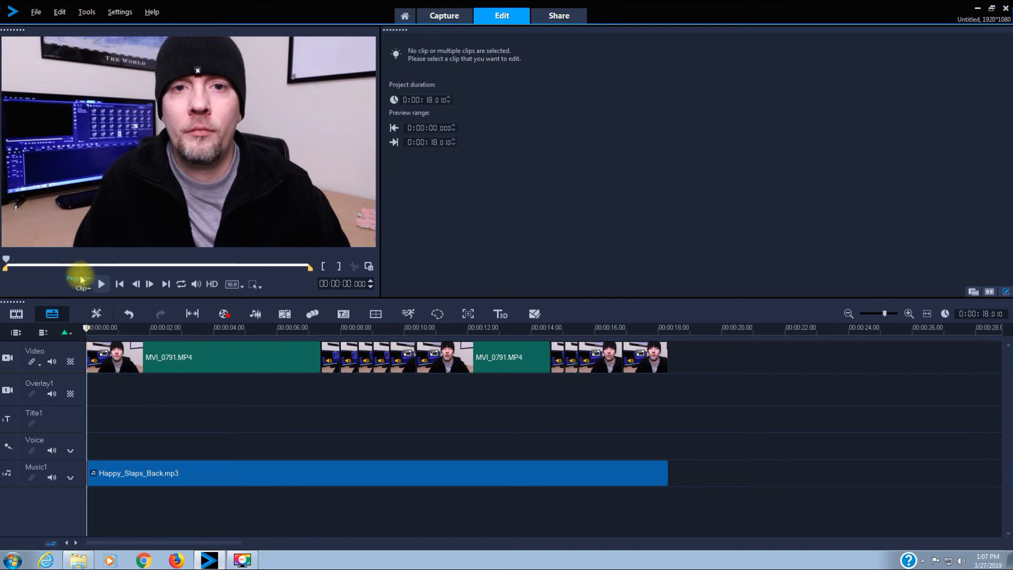
click(101, 285)
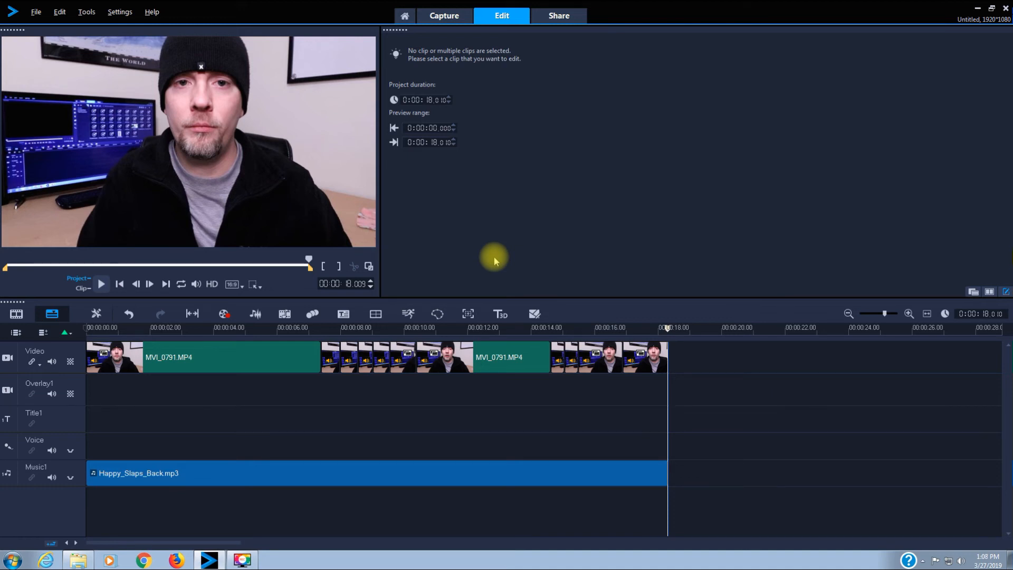
Step: Set the export format to AVC/H.264 for computer playback with the AVC (1920 x 1080, 30p, 20Mbps) profile
click(556, 16)
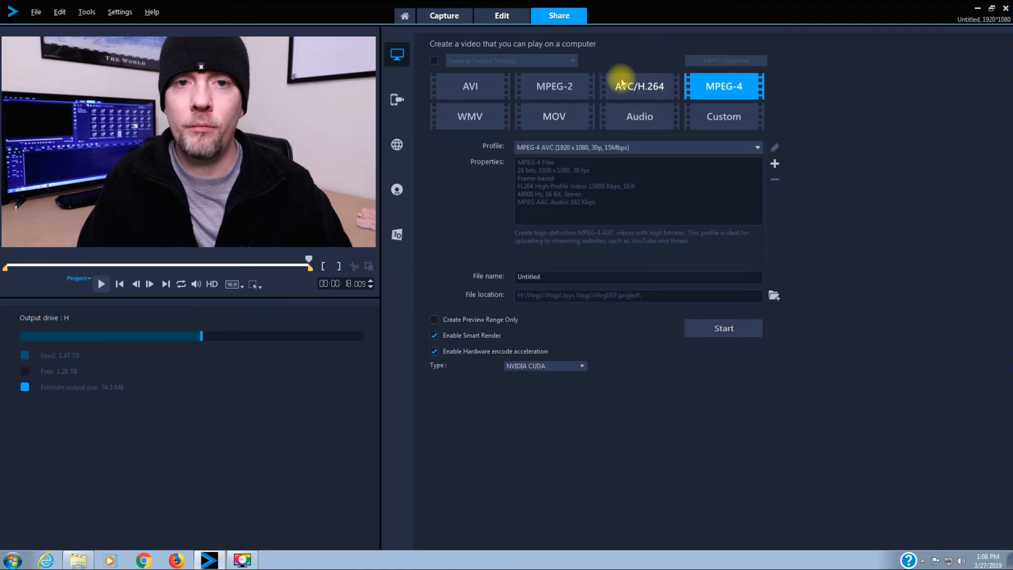
click(650, 93)
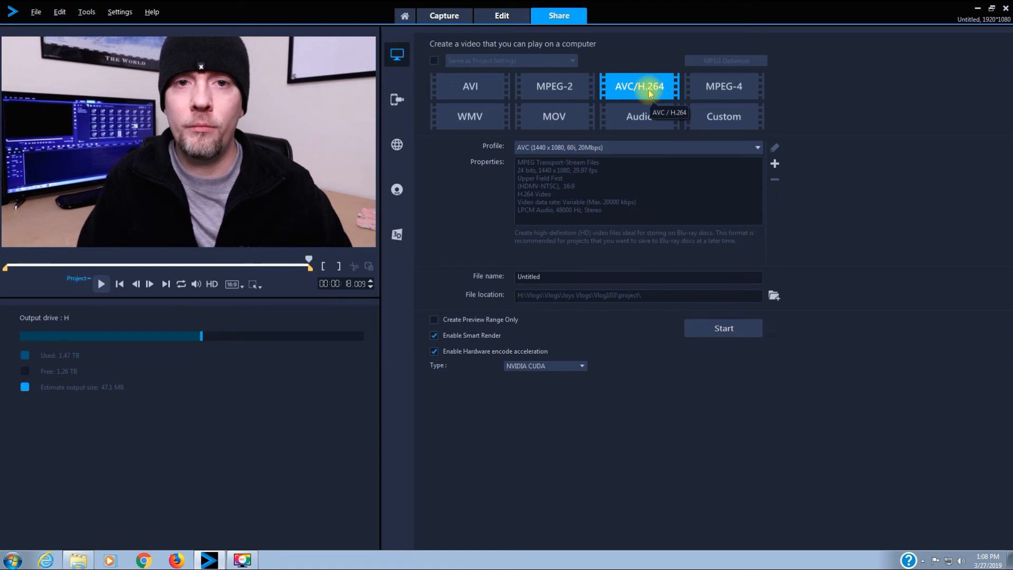
click(757, 148)
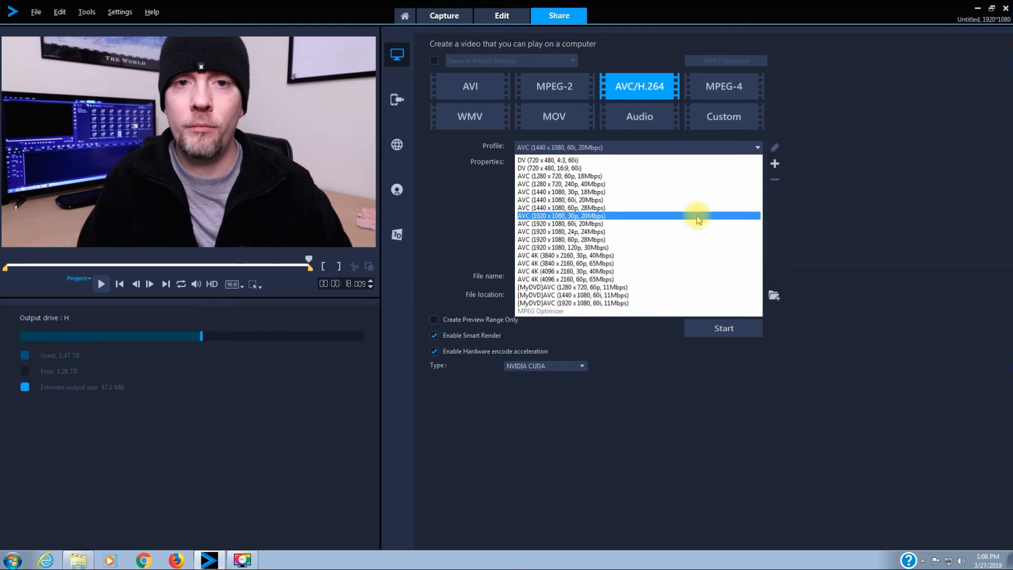
click(615, 216)
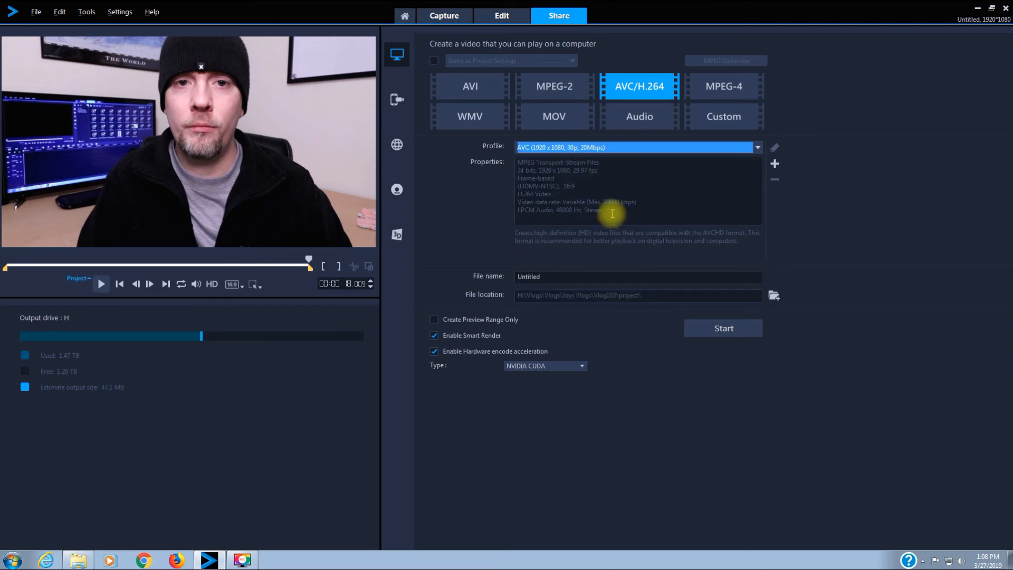
Step: Name the exported video file "sample project"
click(554, 276)
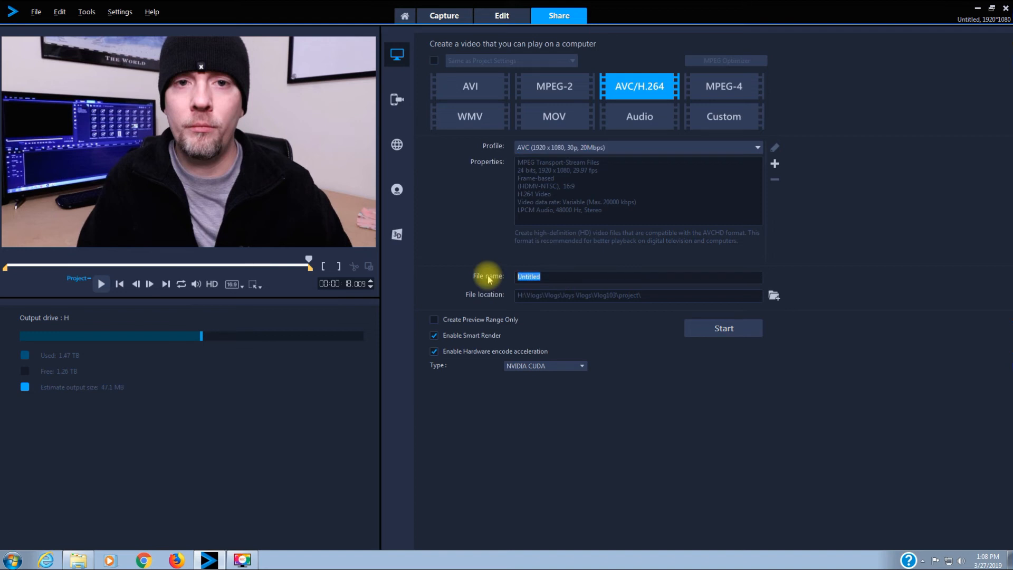
text(sampl)
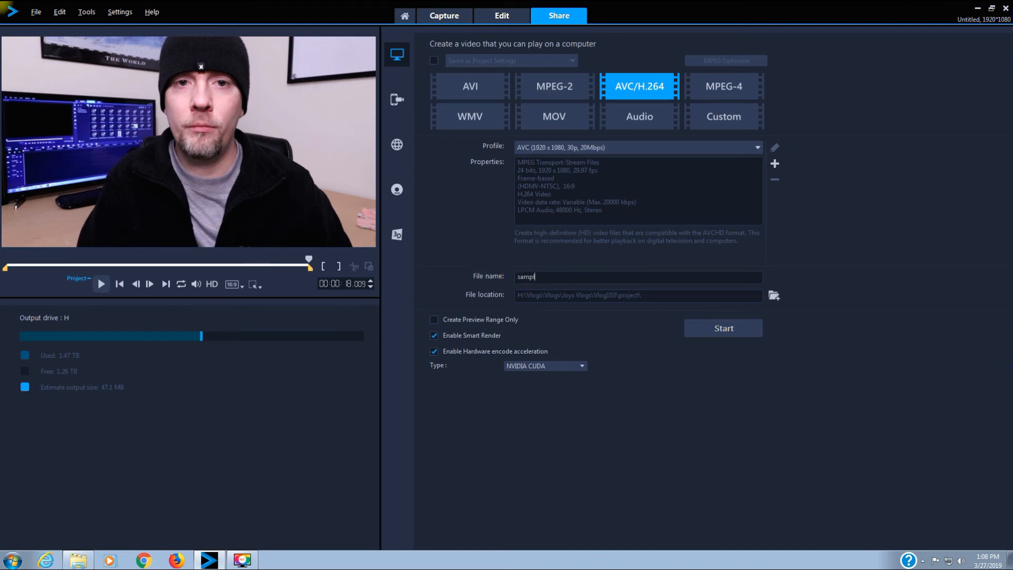
text(e project)
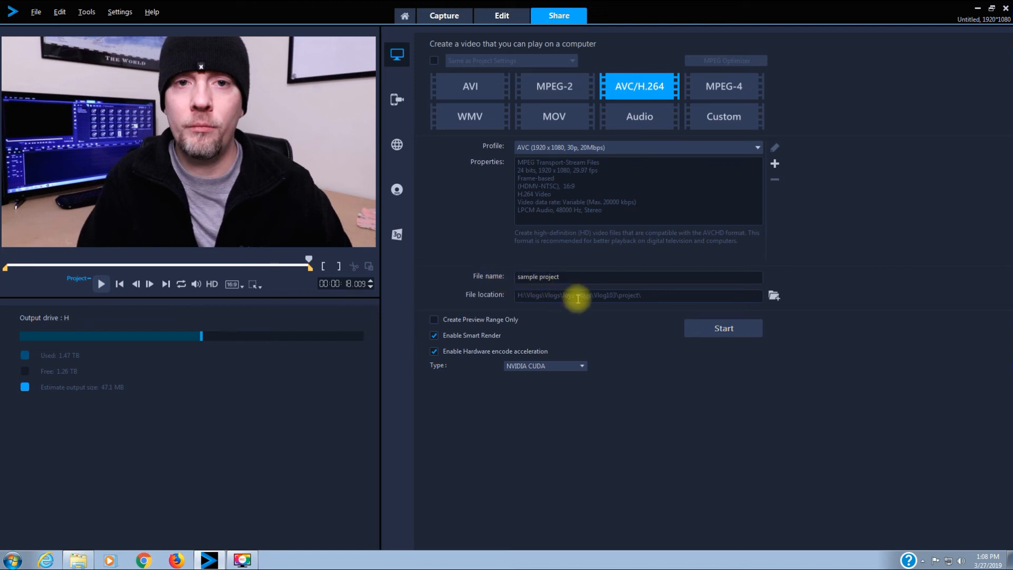
Step: Set the Vlog104 folder as the export location and render the movie there
click(774, 294)
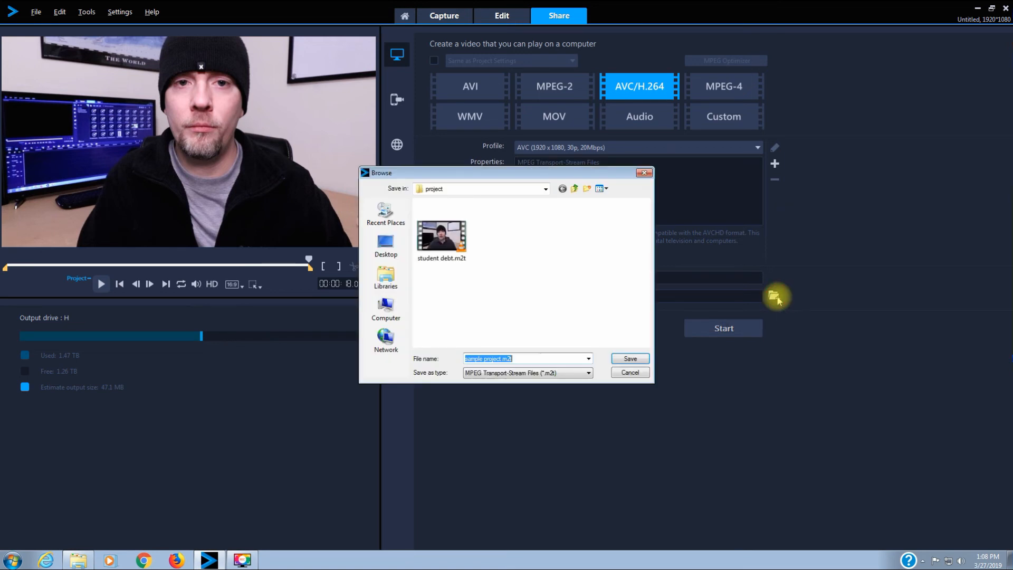
click(574, 188)
click(575, 188)
drag(646, 244, 653, 280)
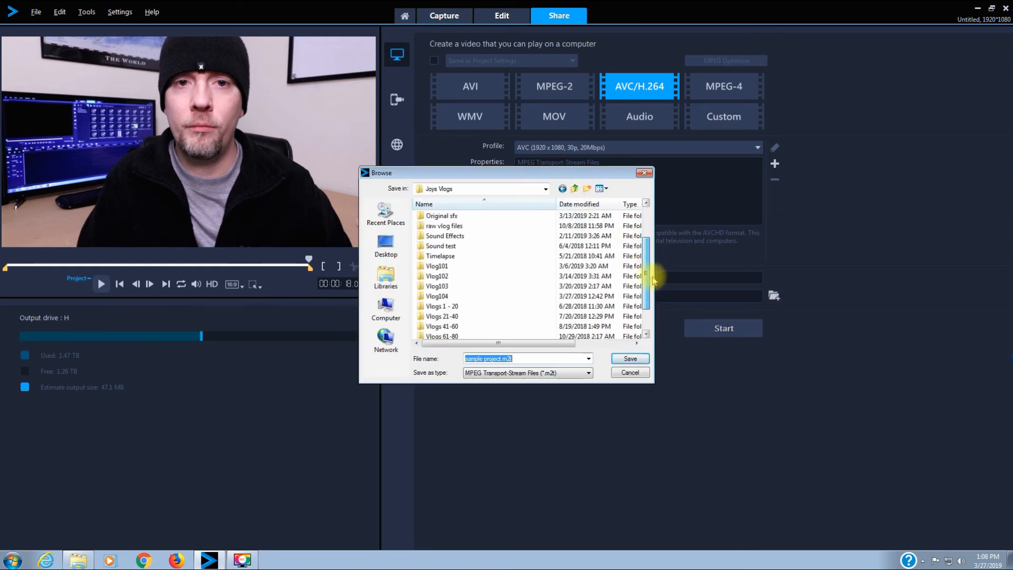
double_click(457, 298)
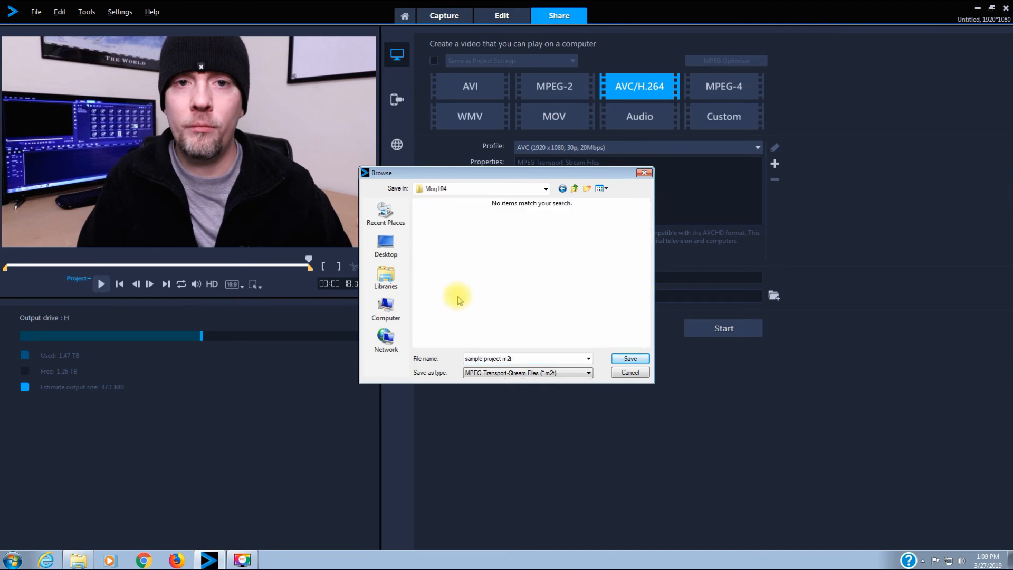
click(469, 359)
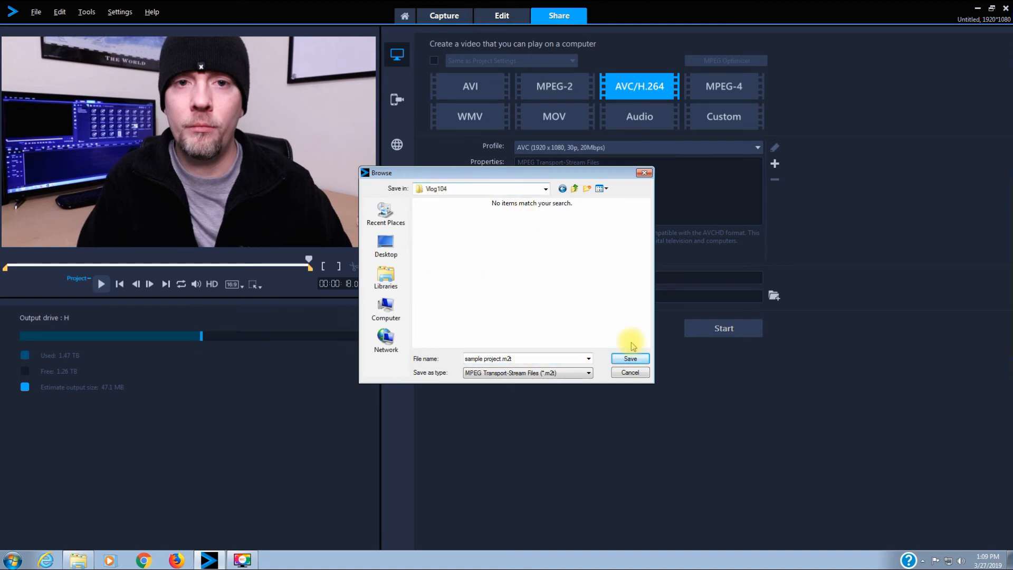
click(631, 360)
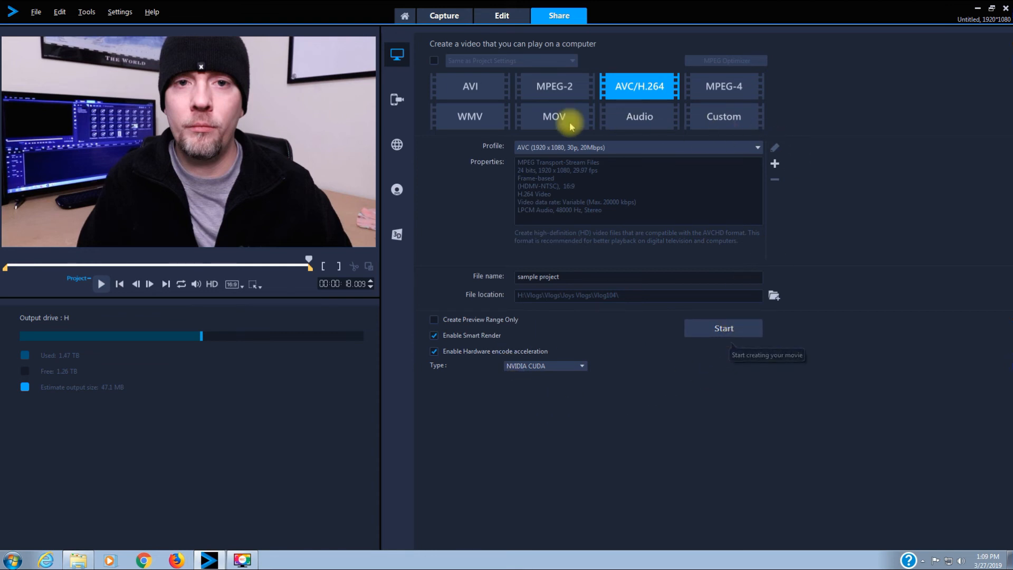
click(719, 329)
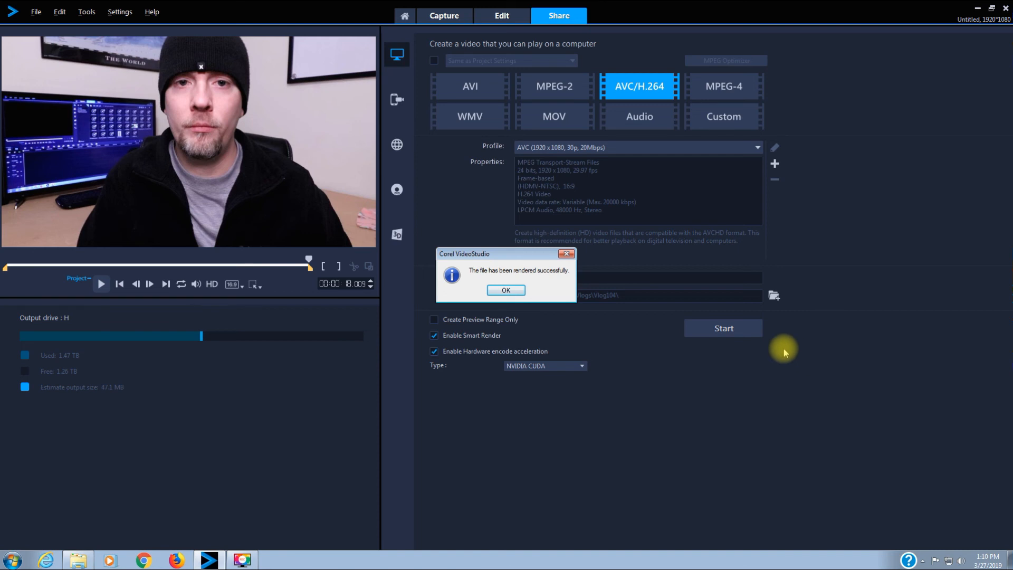
click(506, 291)
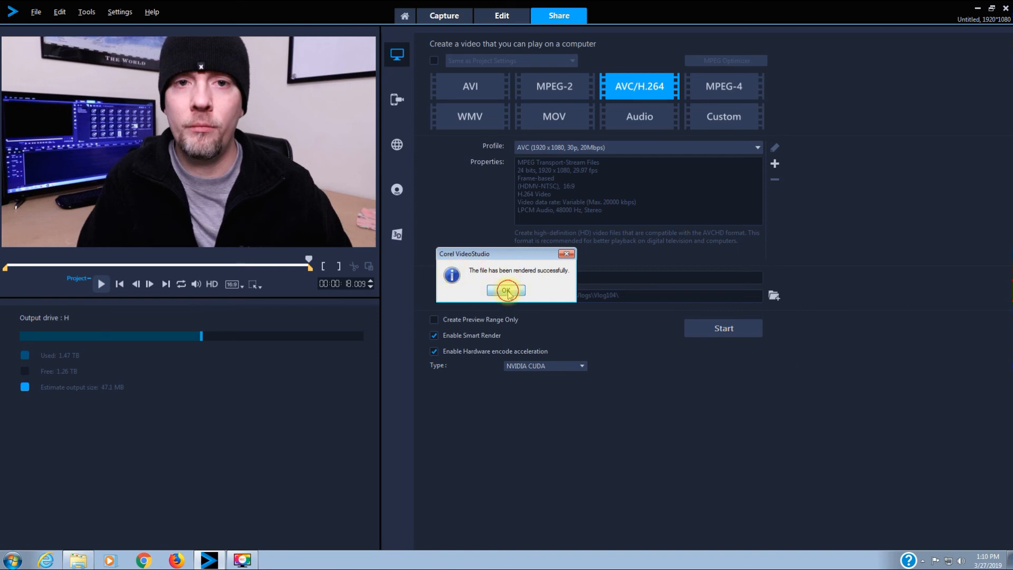
Step: Switch to the Vlog104 folder in Windows Explorer and play the rendered sample project.m2t in VLC to check it, closing the player at the end
click(78, 560)
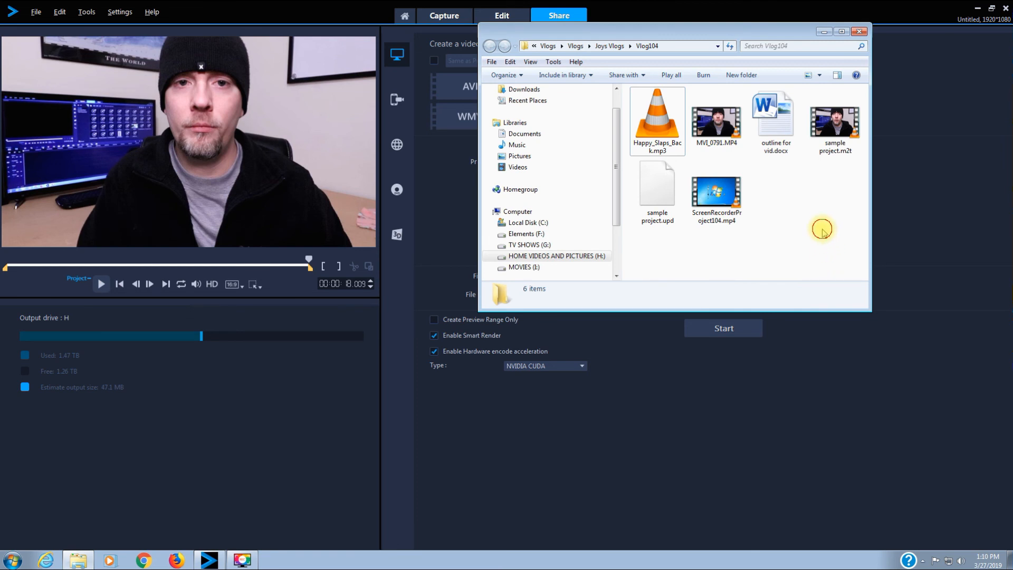
click(844, 135)
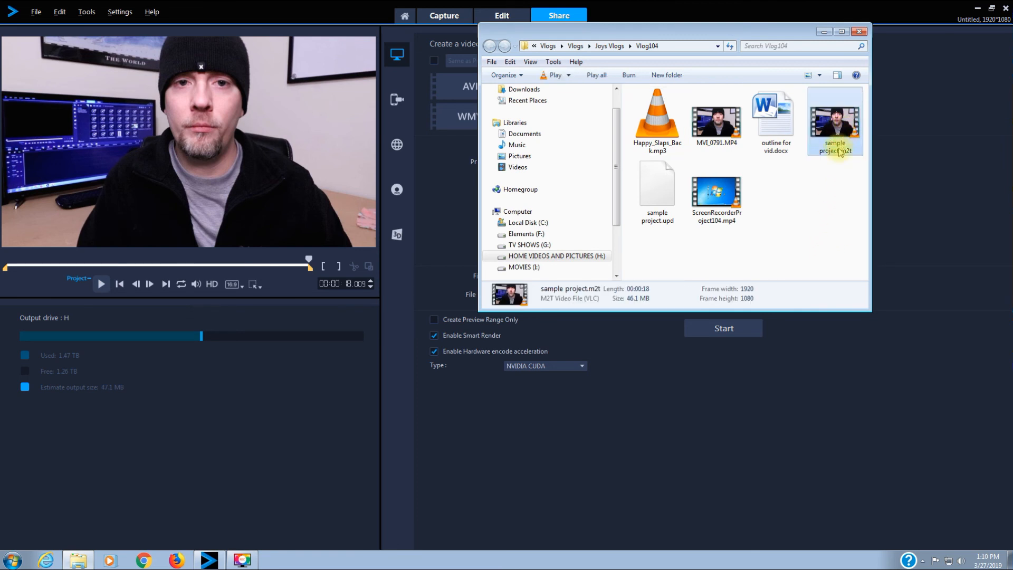
double_click(836, 118)
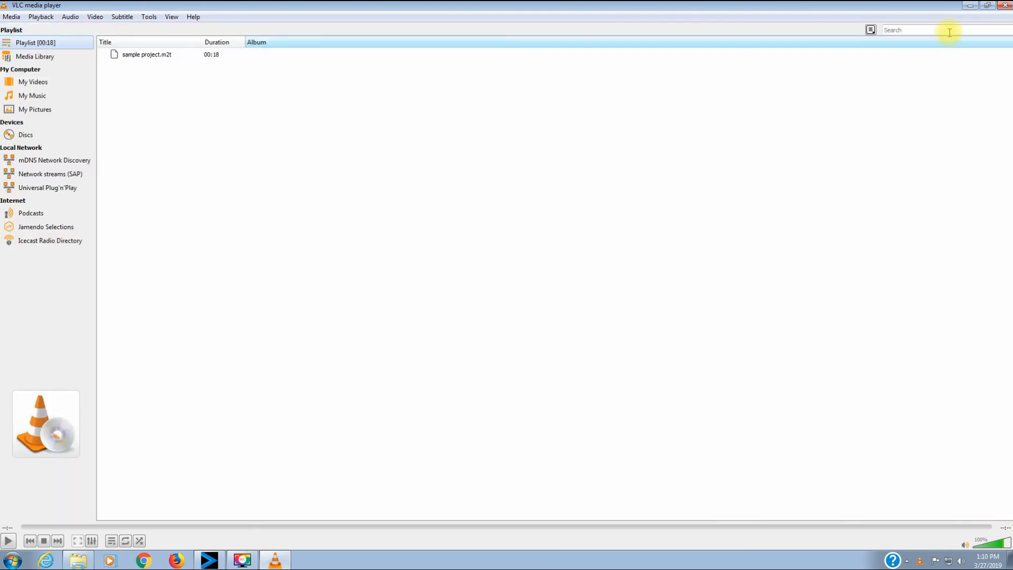
click(1004, 12)
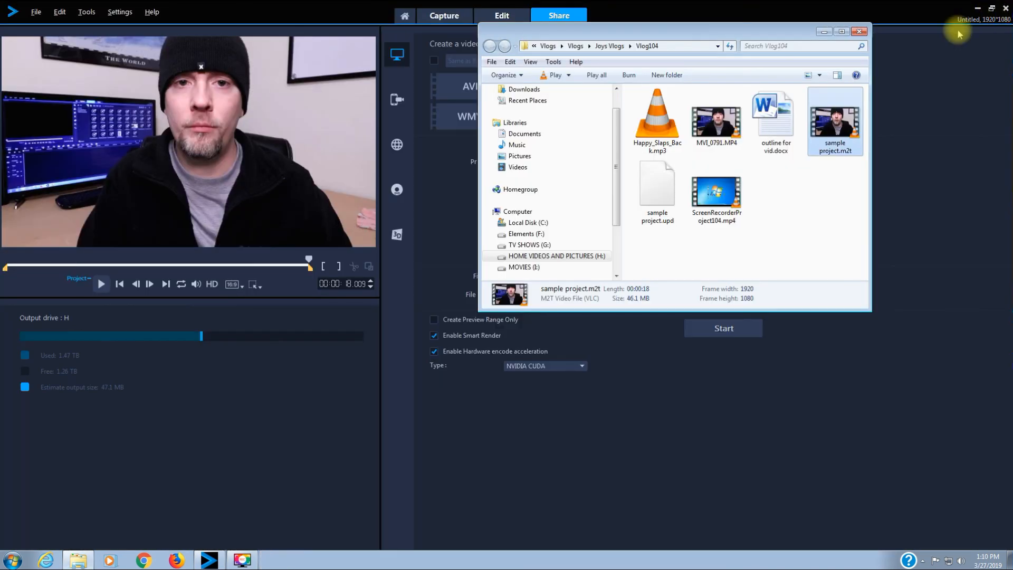
click(827, 33)
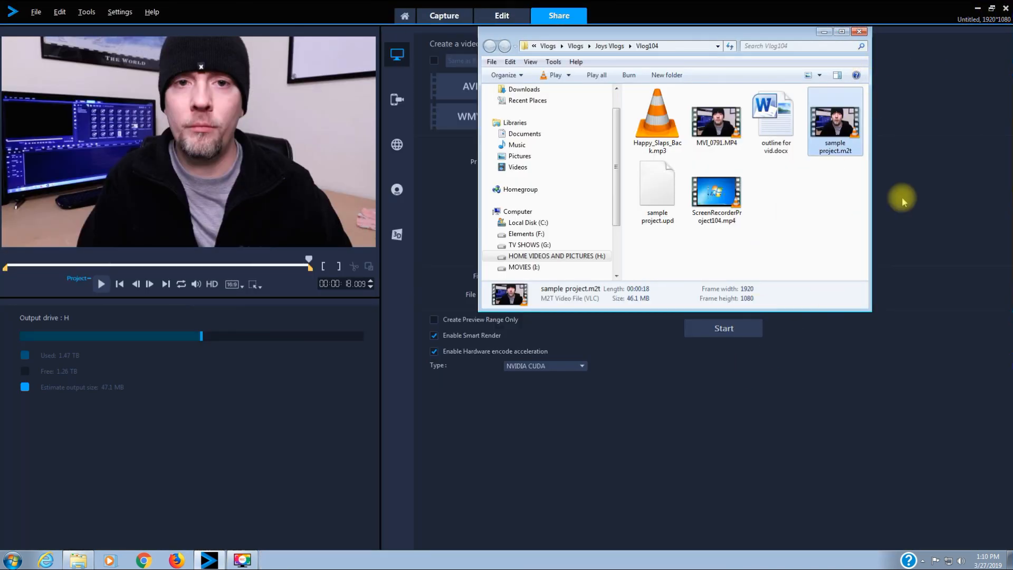